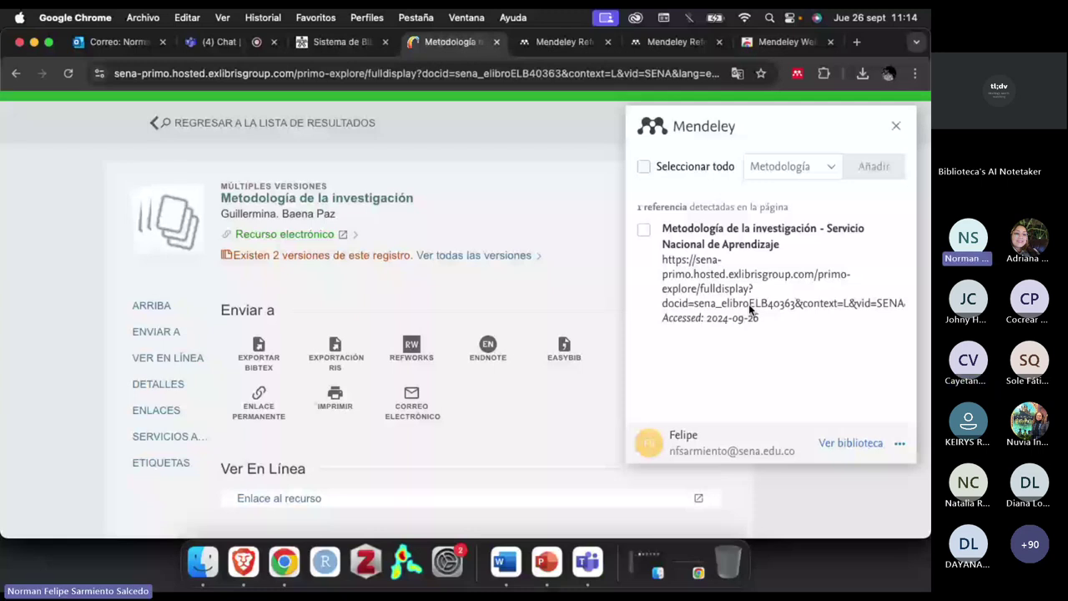
- Add the detected reference to the Investigación > Metodología group through the Mendeley web importer and close the importer
{"action": "left_click", "coordinate": [797, 166]}
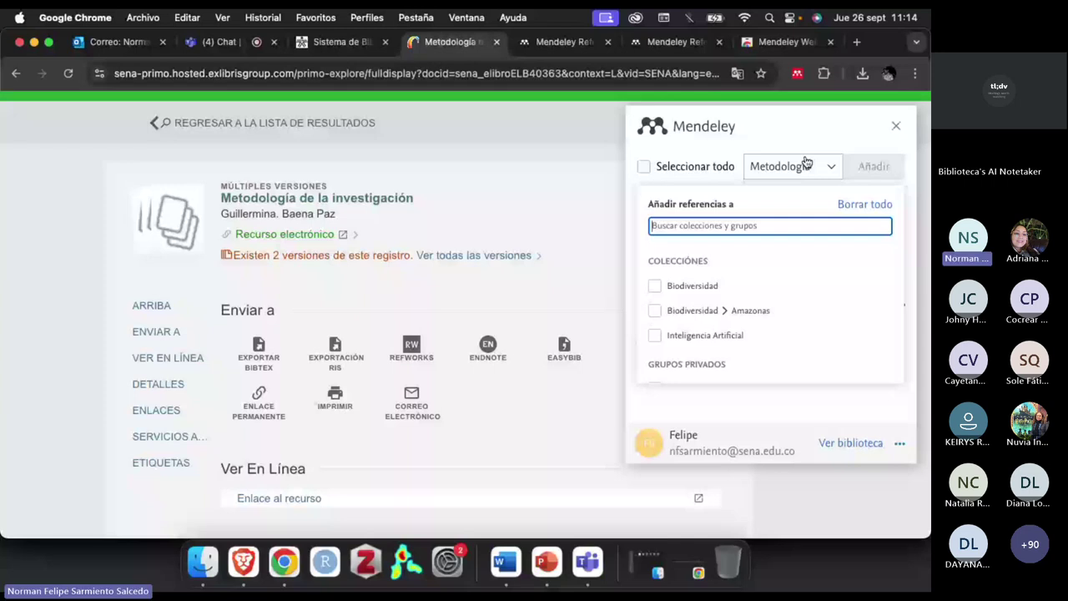
{"action": "scroll", "coordinate": [668, 351], "scroll_direction": "down", "scroll_amount": 3}
{"action": "left_click", "coordinate": [654, 360]}
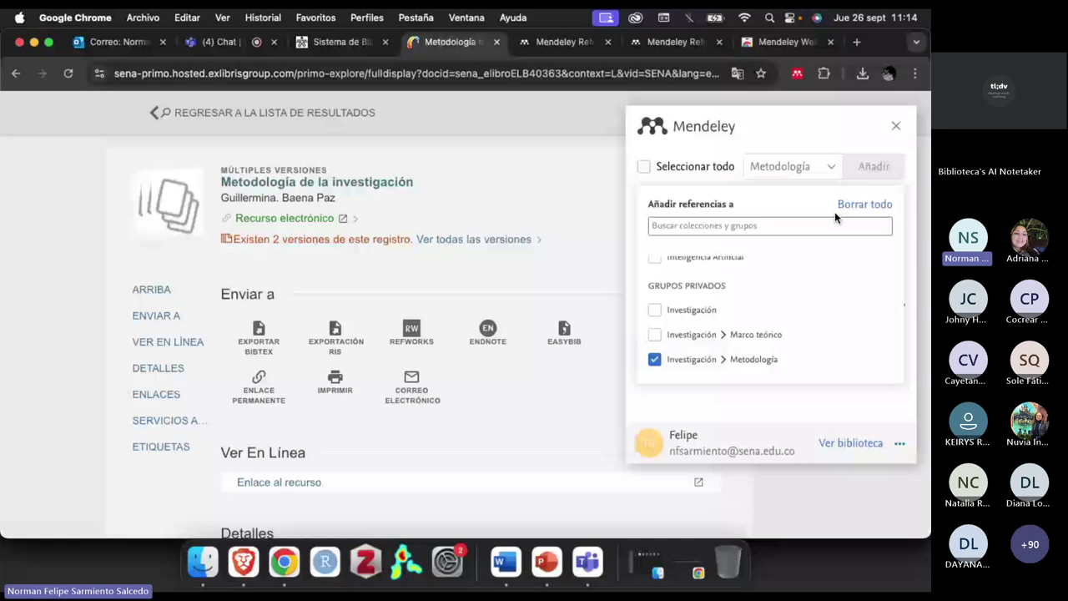
{"action": "left_click", "coordinate": [887, 176]}
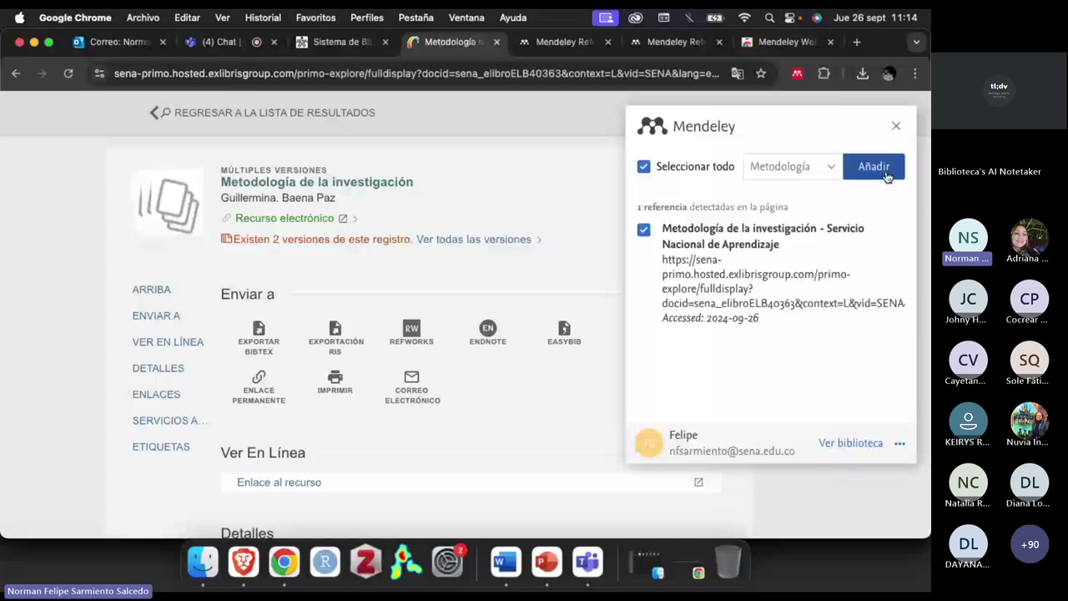
{"action": "left_click", "coordinate": [888, 176]}
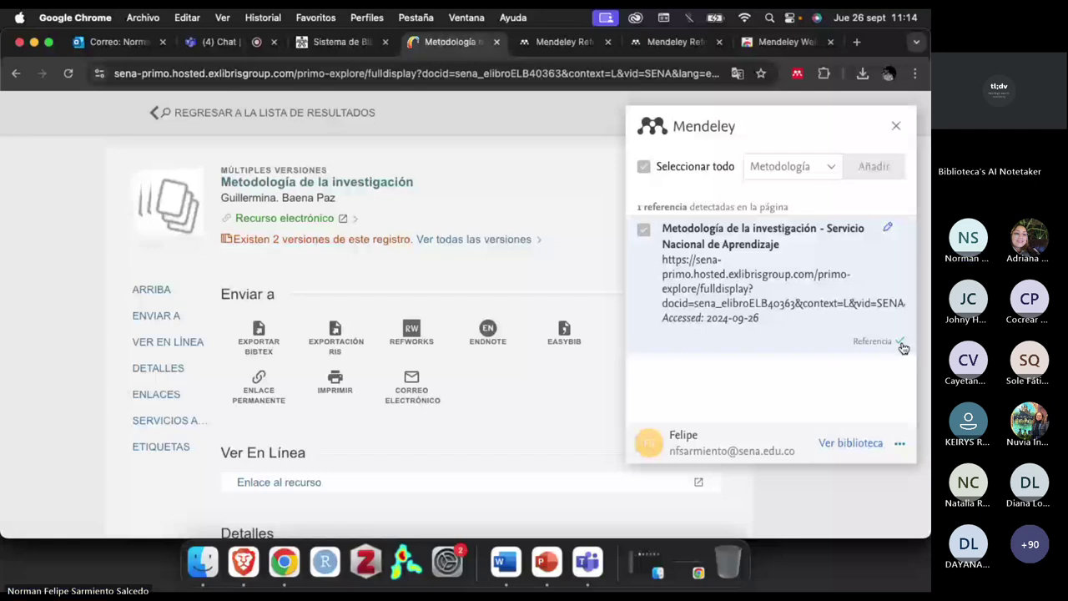
{"action": "scroll", "coordinate": [902, 250], "scroll_direction": "down", "scroll_amount": 5}
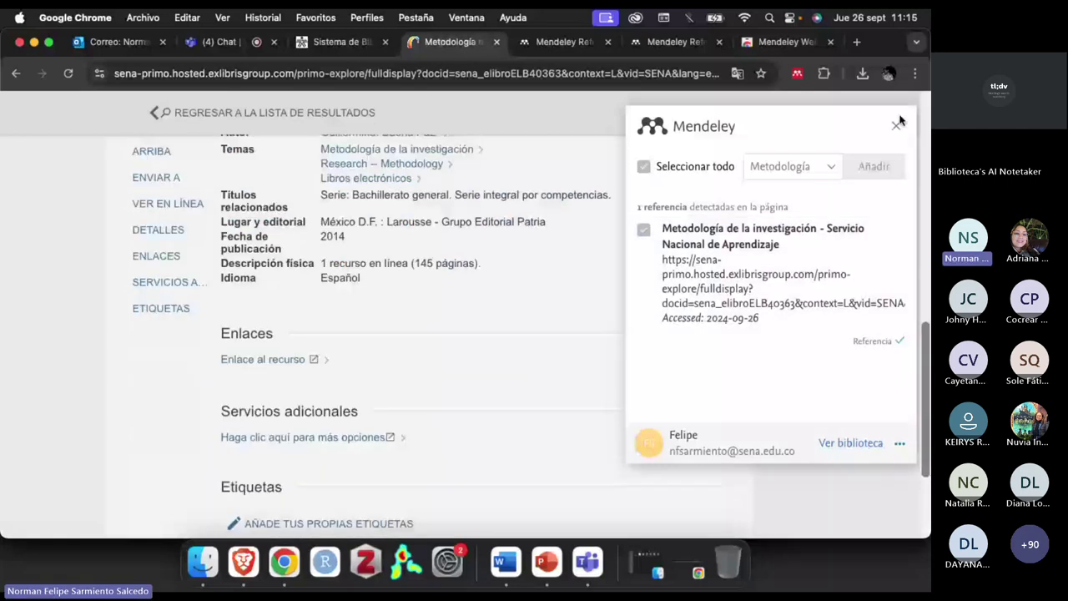
{"action": "left_click", "coordinate": [897, 124]}
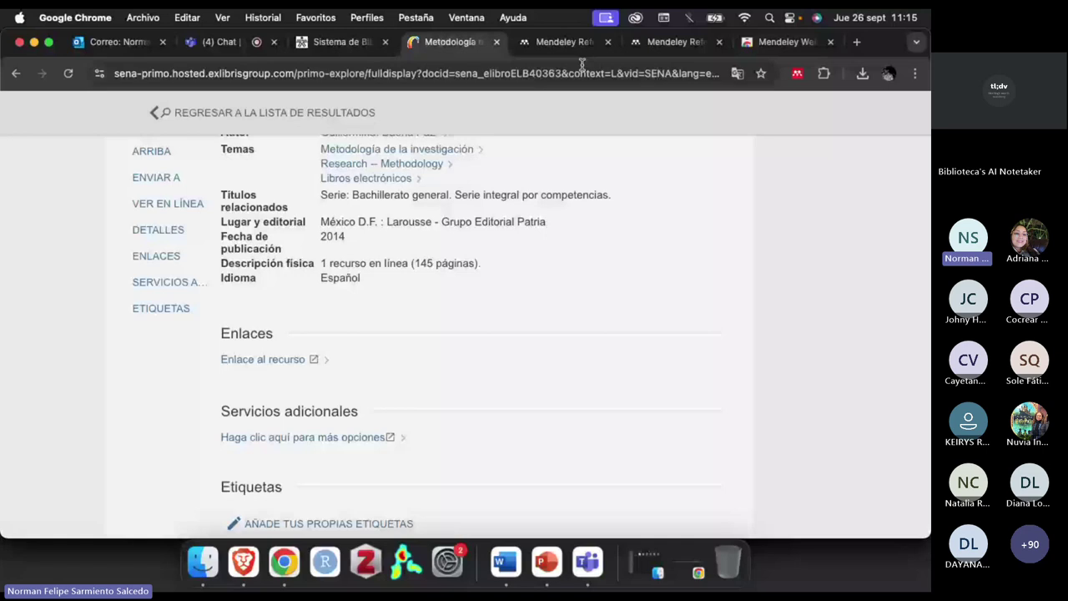
- Switch to the Mendeley library and synchronize it
{"action": "left_click", "coordinate": [568, 42]}
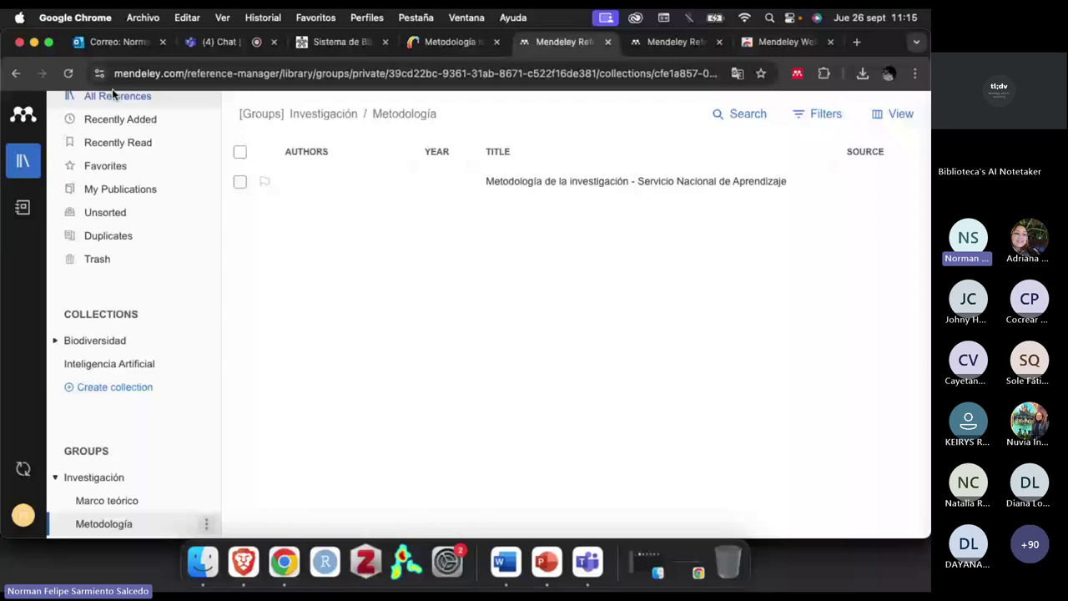
{"action": "scroll", "coordinate": [112, 92], "scroll_direction": "up", "scroll_amount": 2}
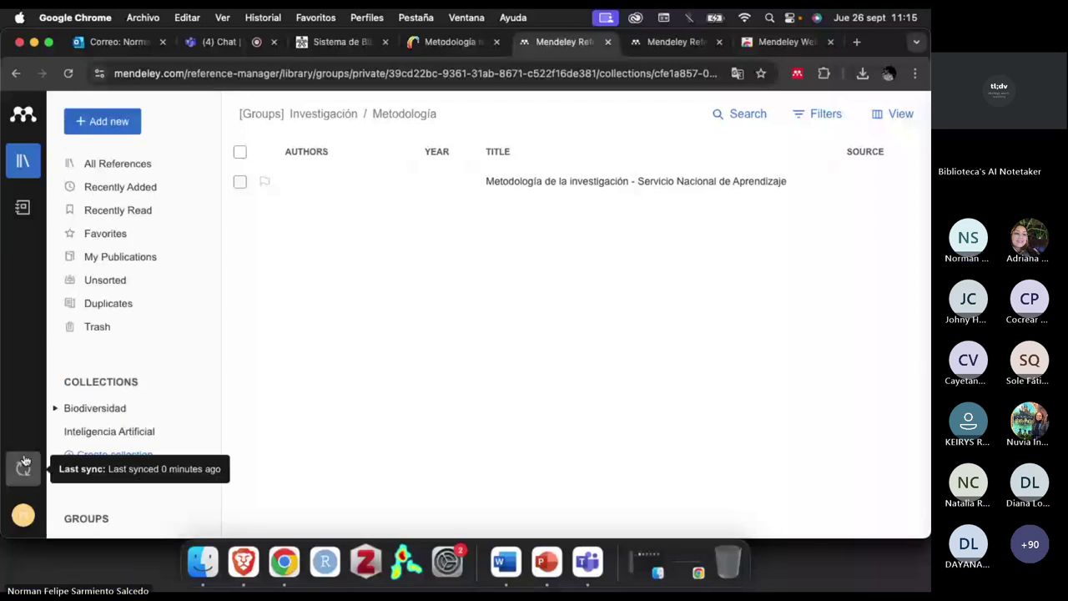
{"action": "left_click", "coordinate": [24, 463]}
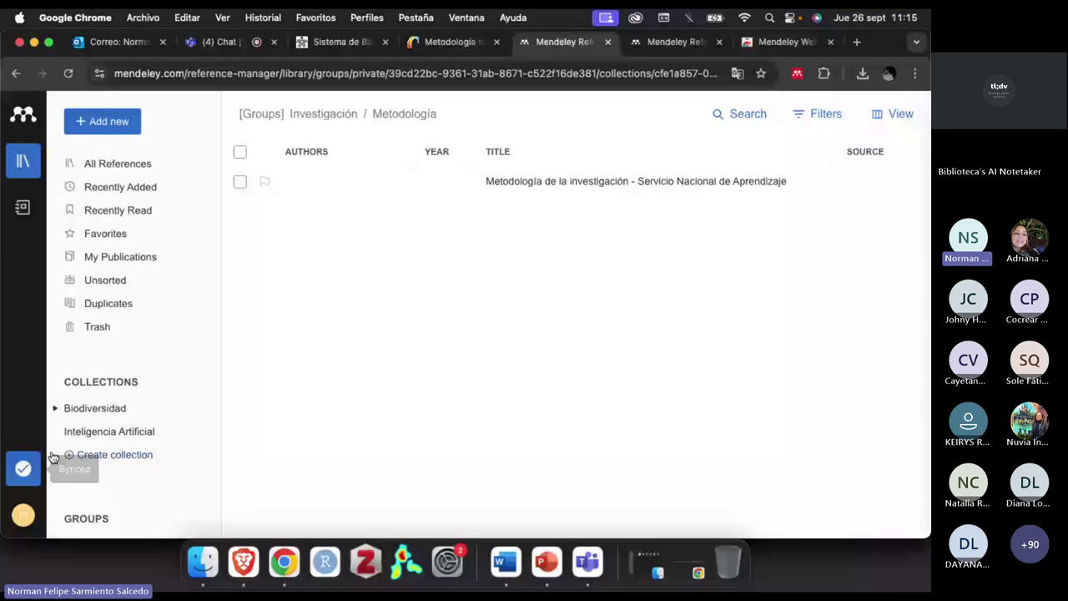
- Examine All References, Recently Added, the Inteligencia Artificial collection and the Investigación > Metodología group for the imported reference
{"action": "left_click", "coordinate": [117, 164]}
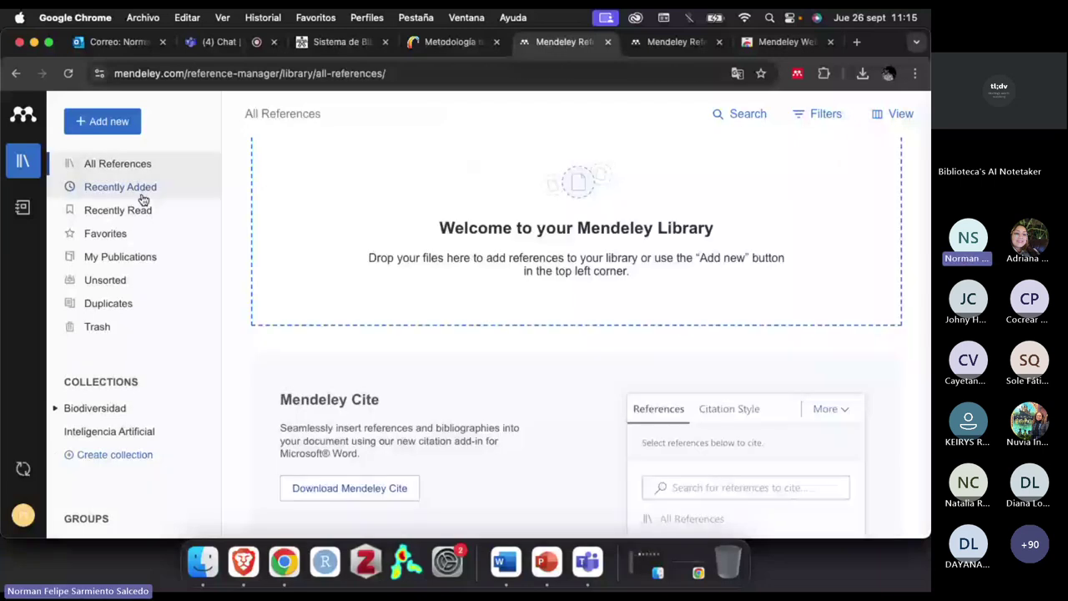
{"action": "left_click", "coordinate": [125, 188]}
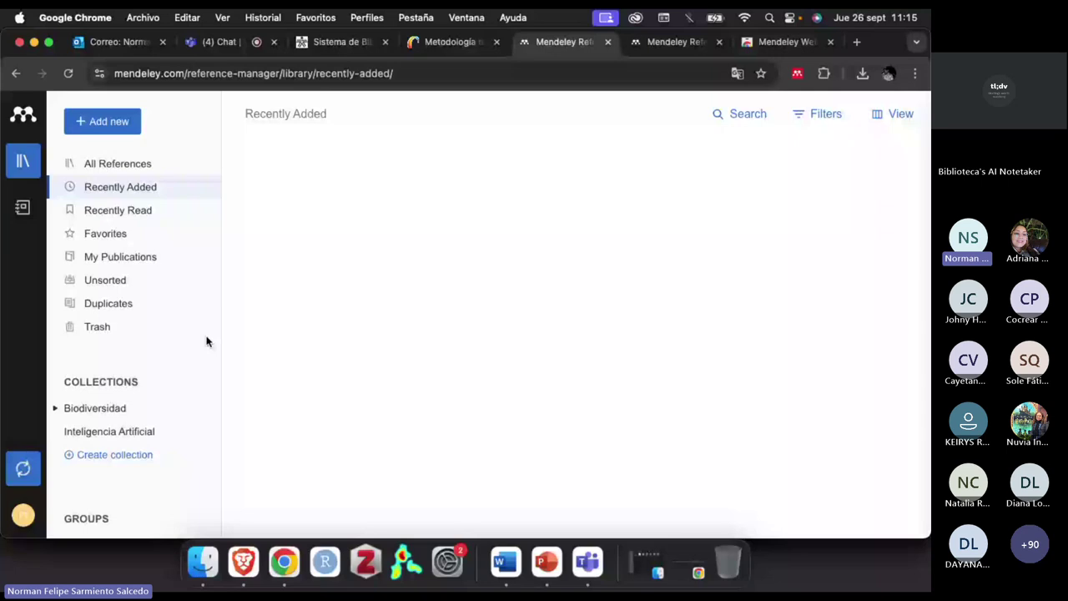
{"action": "left_click", "coordinate": [108, 431]}
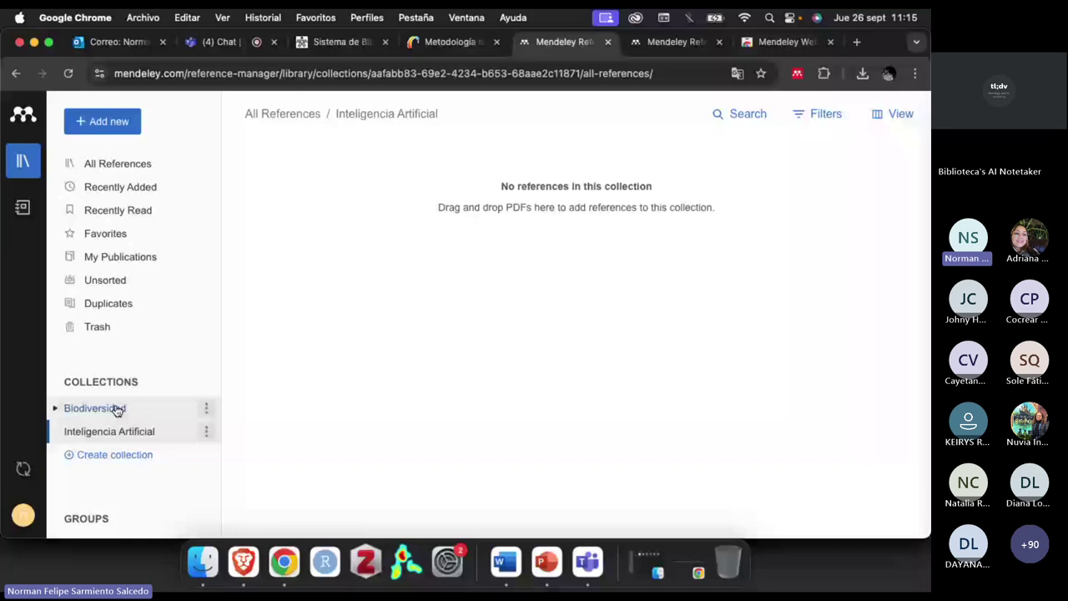
{"action": "left_click", "coordinate": [56, 408]}
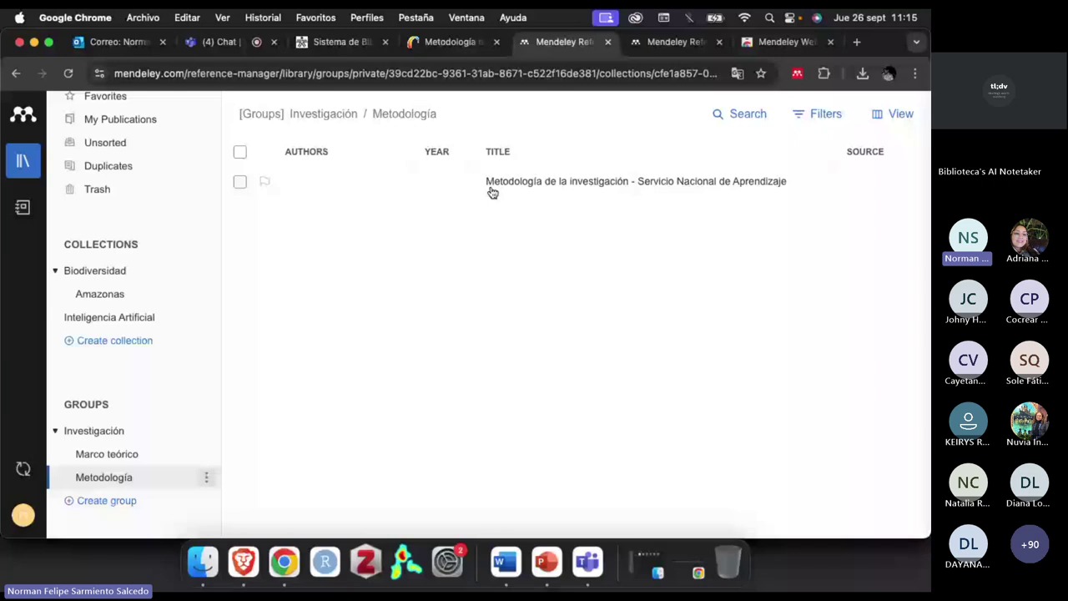
{"action": "scroll", "coordinate": [555, 360], "scroll_direction": "up", "scroll_amount": 1}
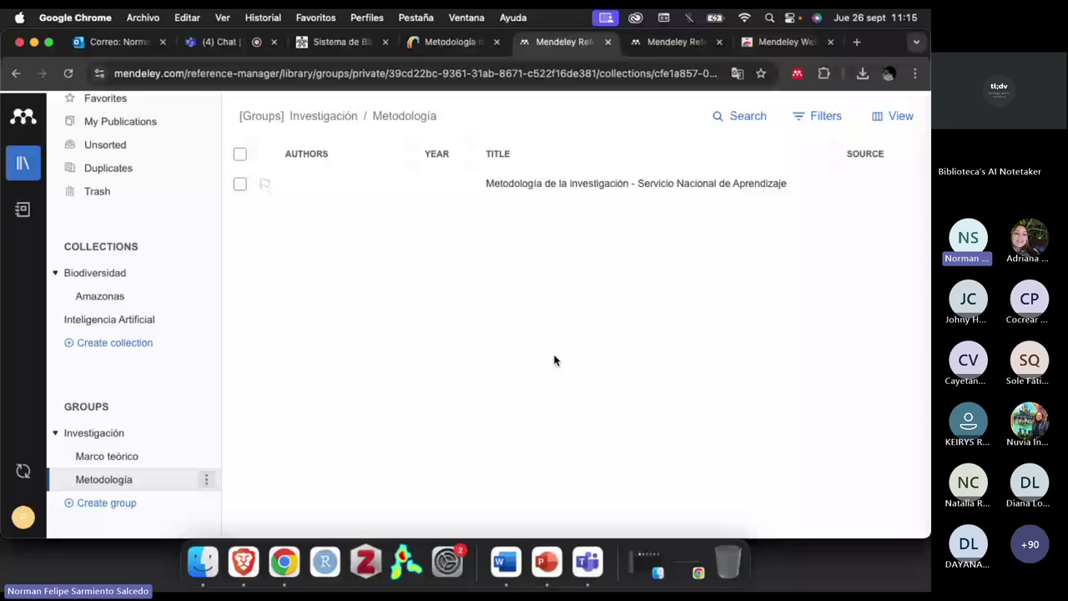
{"action": "scroll", "coordinate": [430, 196], "scroll_direction": "down", "scroll_amount": 1}
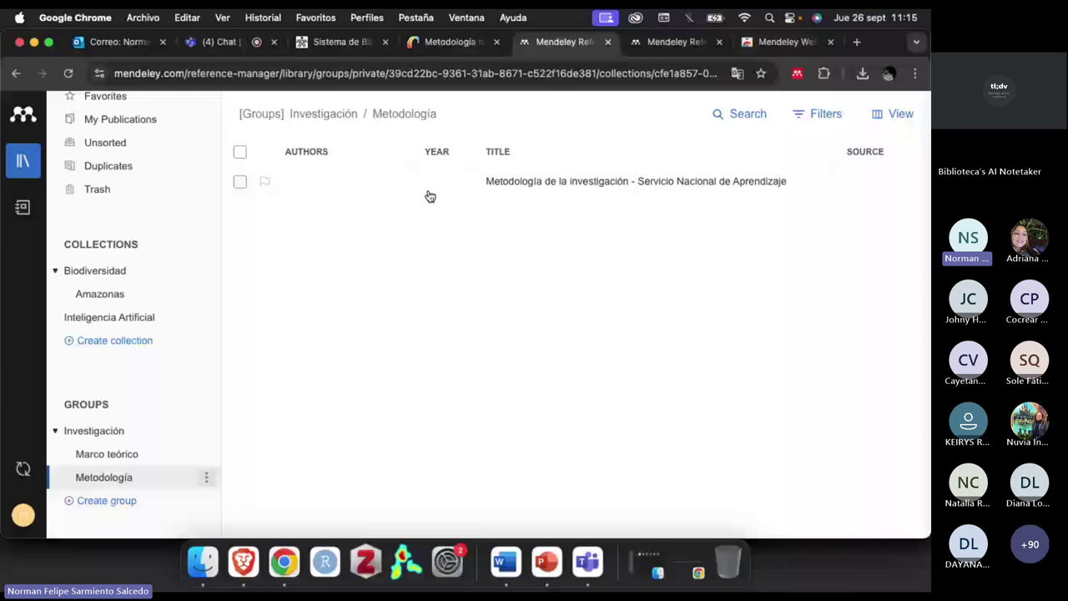
- Return from the book's record in the SENA library catalogue to its earlier results pages
{"action": "key", "text": "ctrl+shift+Tab"}
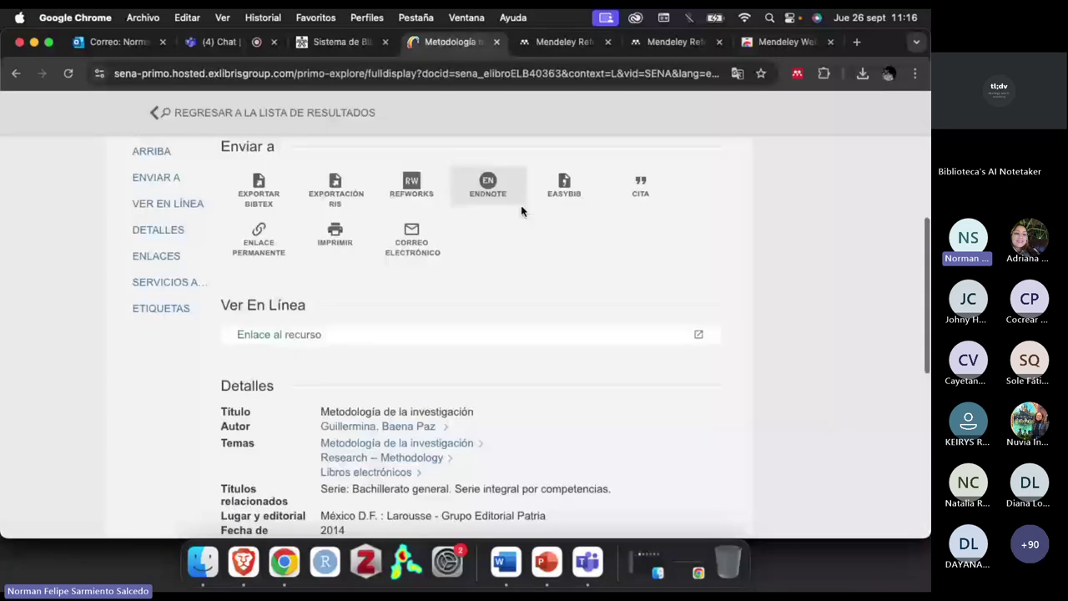
{"action": "scroll", "coordinate": [522, 211], "scroll_direction": "up", "scroll_amount": 5}
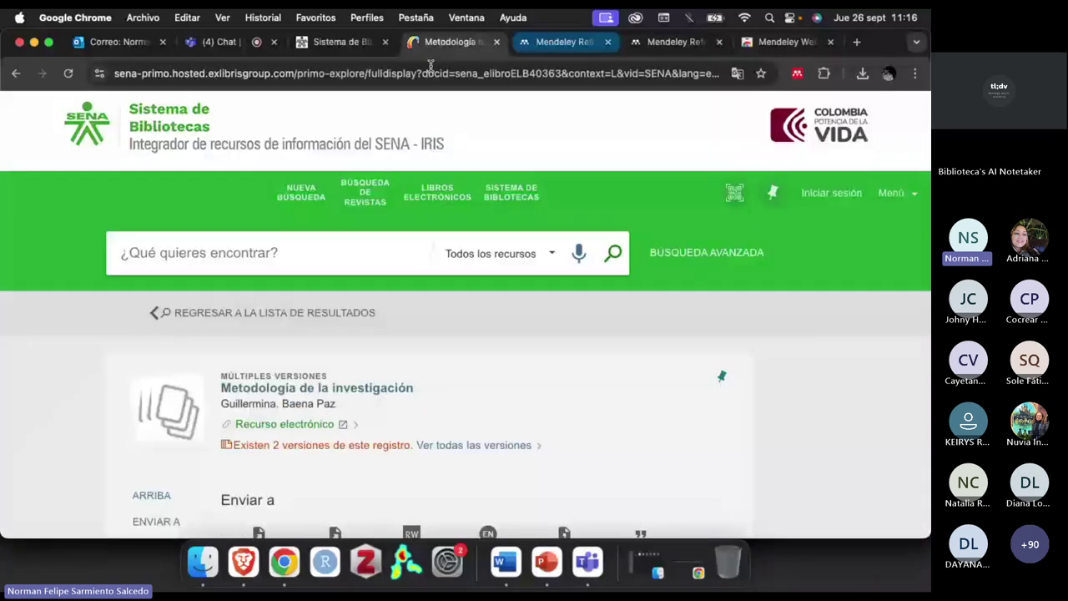
{"action": "left_click", "coordinate": [14, 74]}
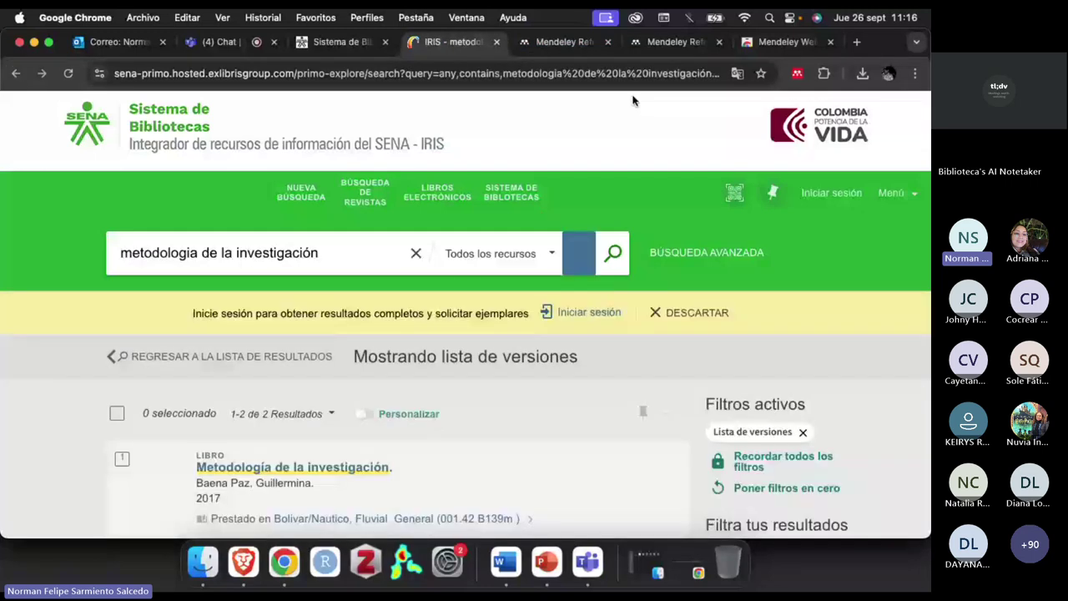
- Check the contents of the Biodiversidad collection and the Metodología group in the Mendeley library
{"action": "left_click", "coordinate": [675, 42]}
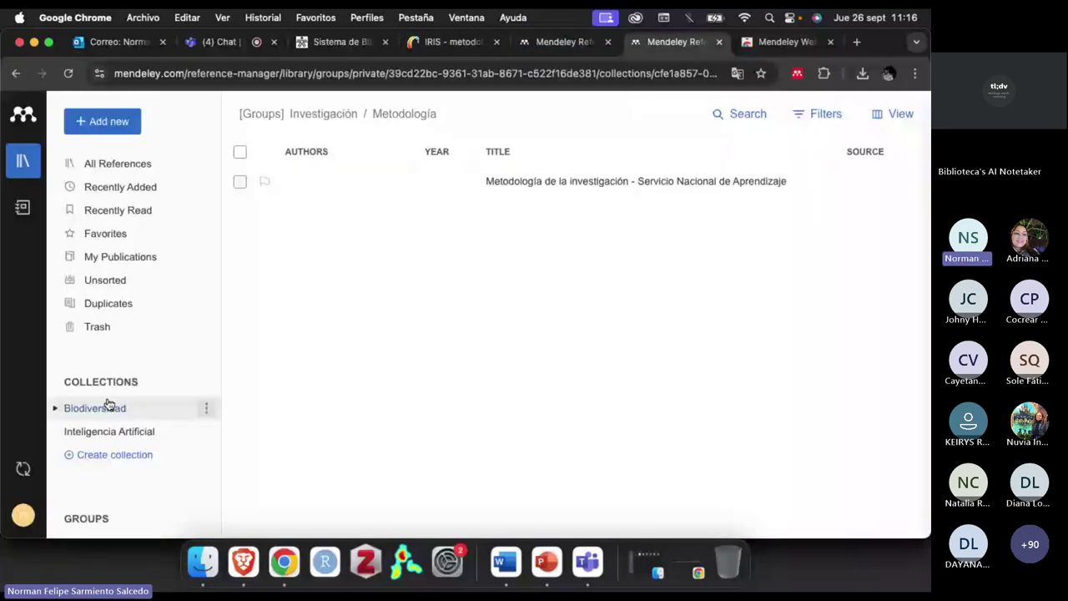
{"action": "left_click", "coordinate": [107, 406]}
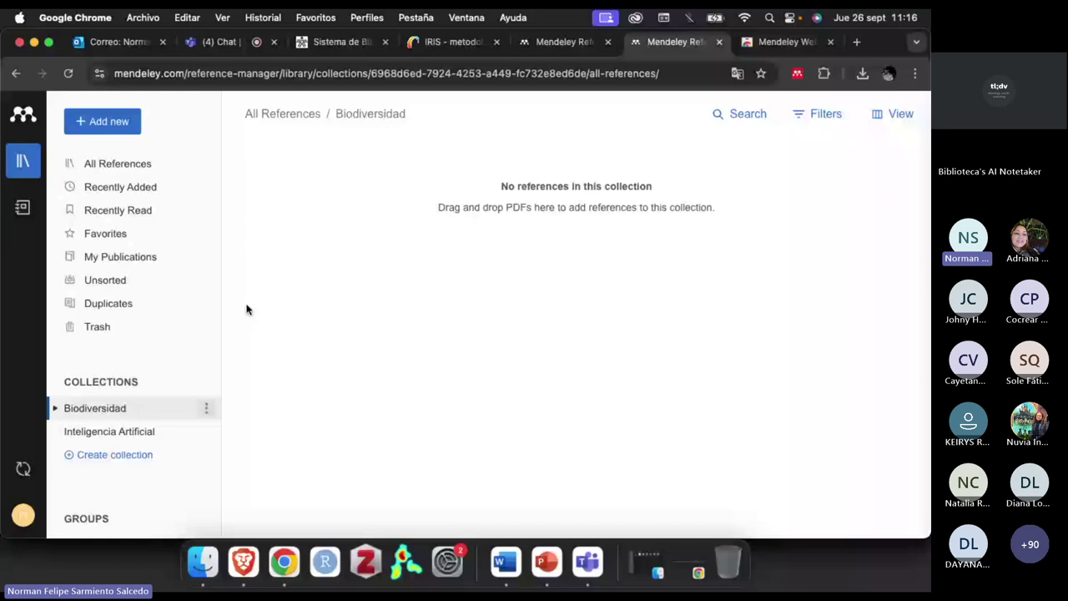
{"action": "scroll", "coordinate": [201, 310], "scroll_direction": "down", "scroll_amount": 2}
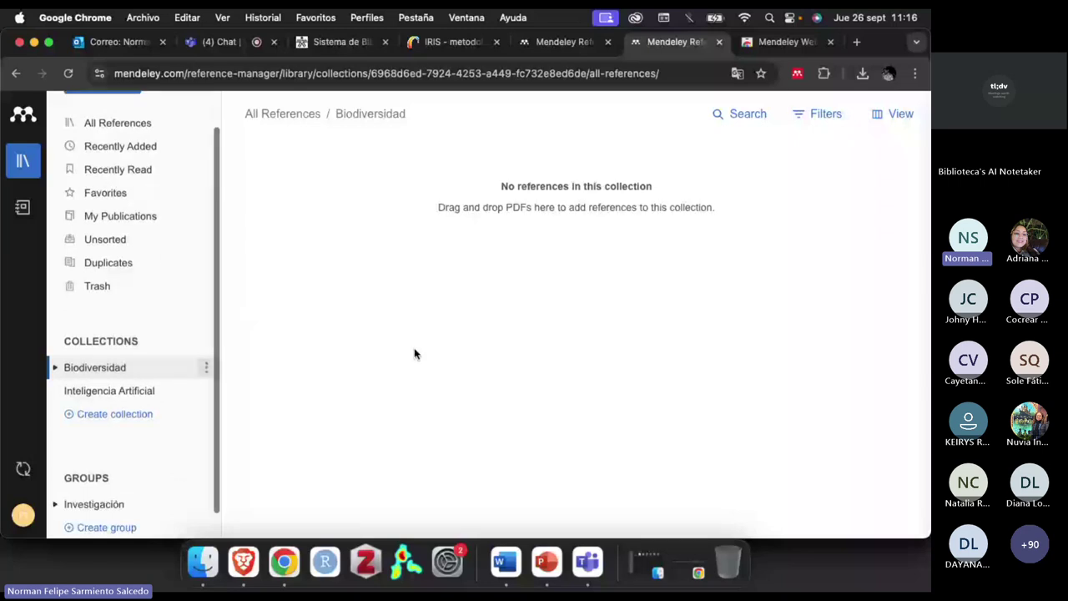
{"action": "left_click", "coordinate": [564, 42]}
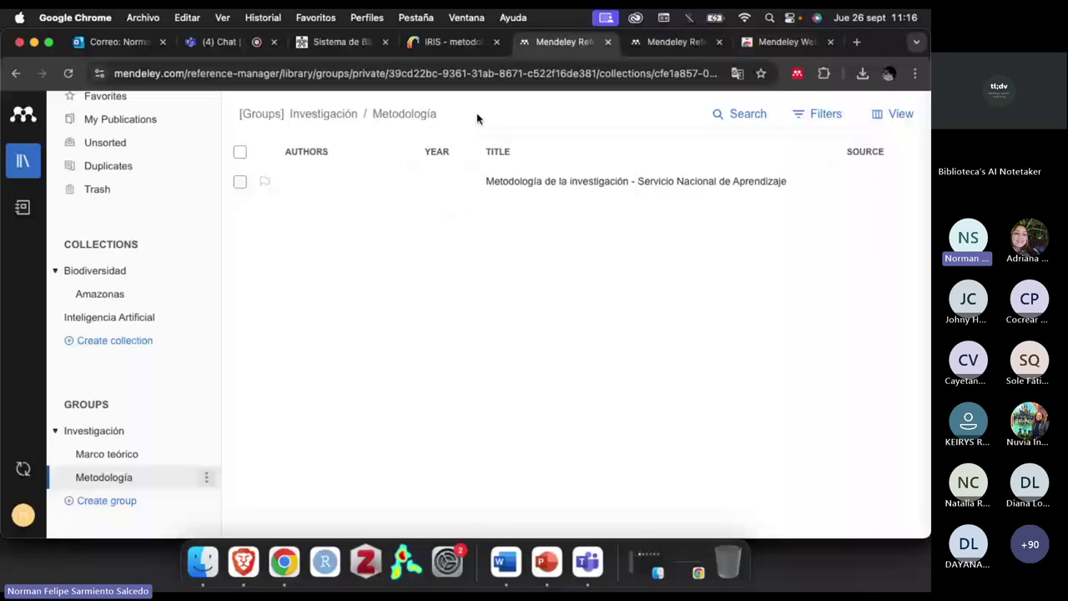
- Search all resources in the SENA library catalogue for "biodiversidad"
{"action": "left_click", "coordinate": [451, 41]}
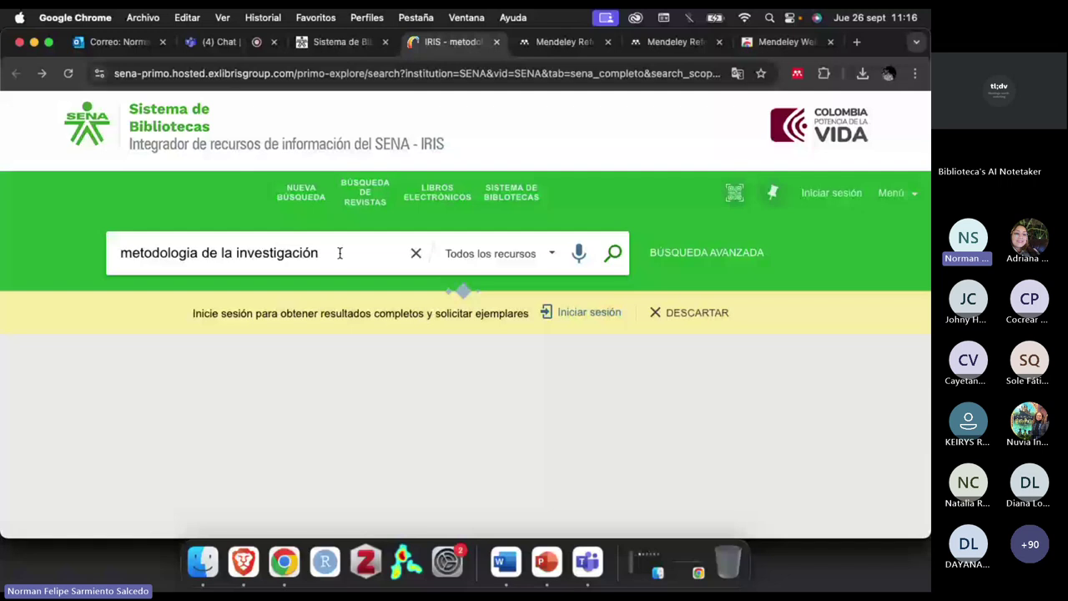
{"action": "triple_click", "coordinate": [267, 253]}
{"action": "type", "text": "biodiversidad"}
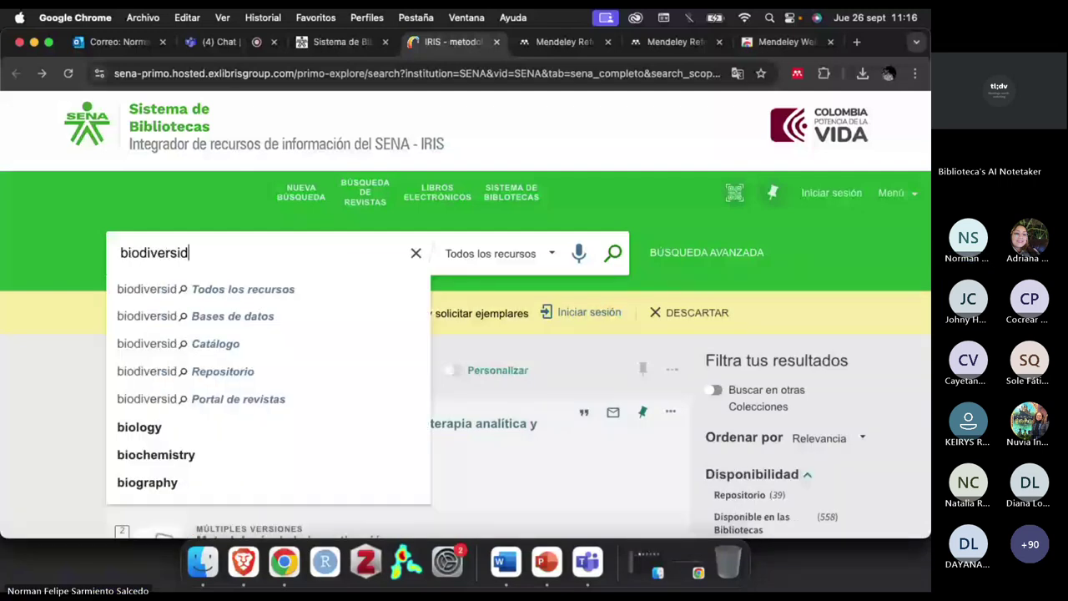
{"action": "key", "text": "Return"}
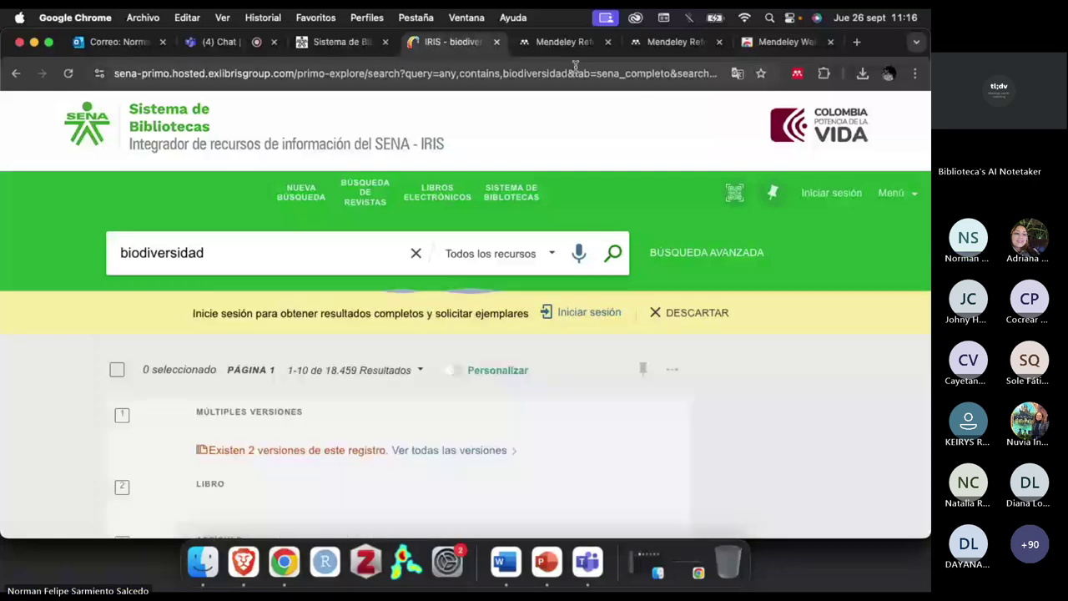
- Expand the Teams meeting view and dismiss its external-participants notice, returning to the catalogue results
{"action": "key", "text": "super+2"}
{"action": "key", "text": "XF86AudioRaiseVolume"}
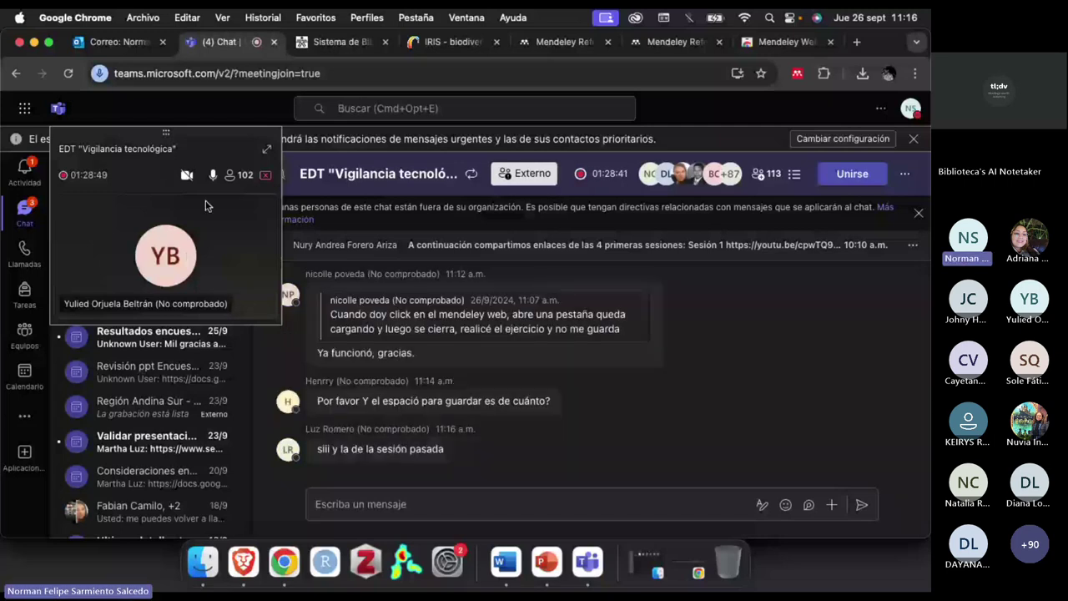
{"action": "left_click", "coordinate": [265, 150]}
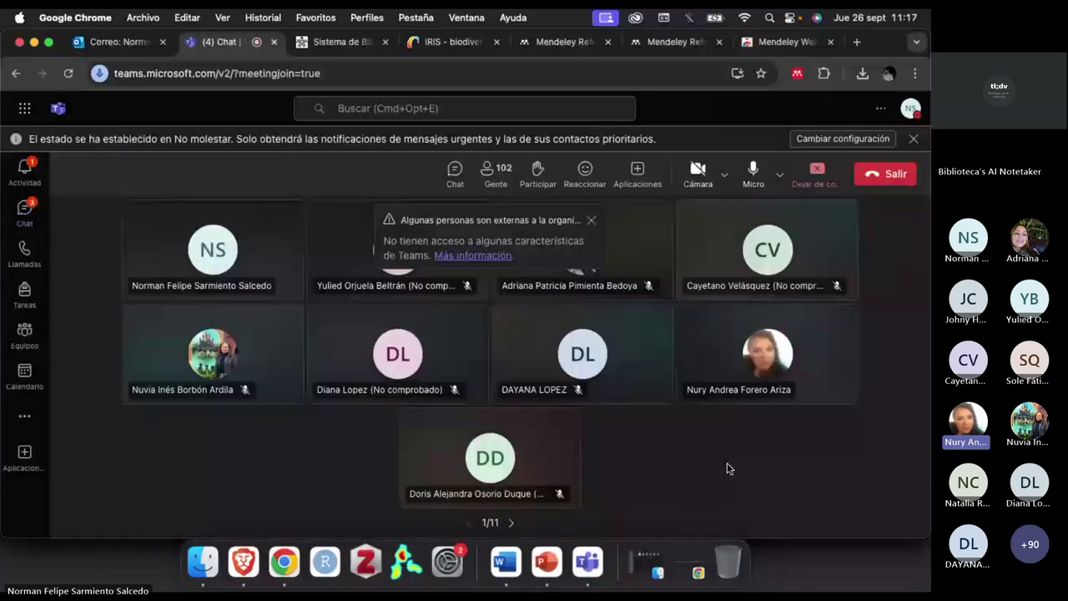
{"action": "left_click", "coordinate": [592, 222]}
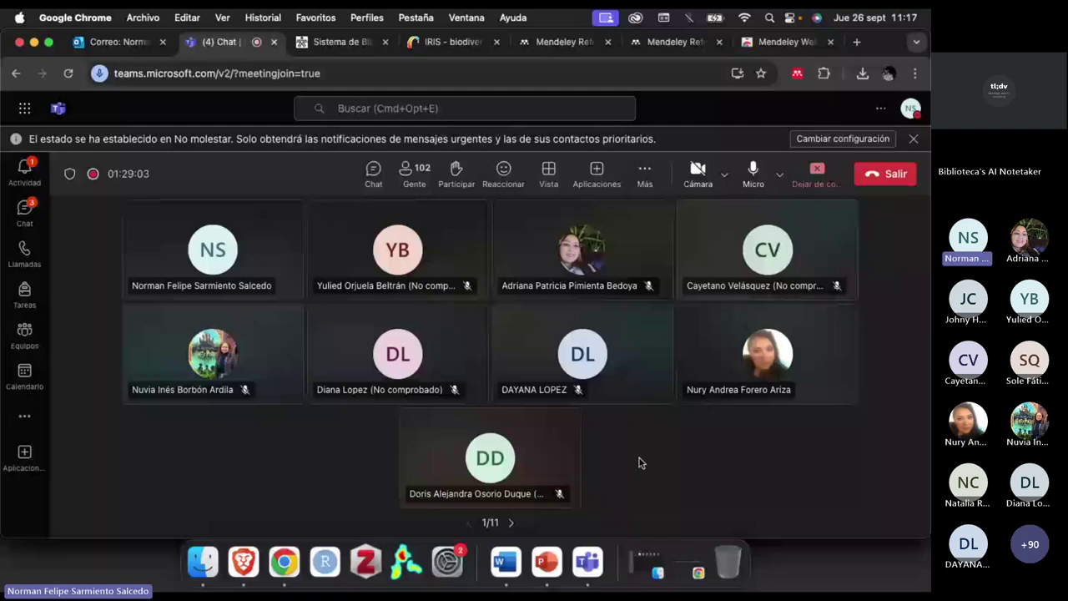
{"action": "left_click", "coordinate": [453, 47]}
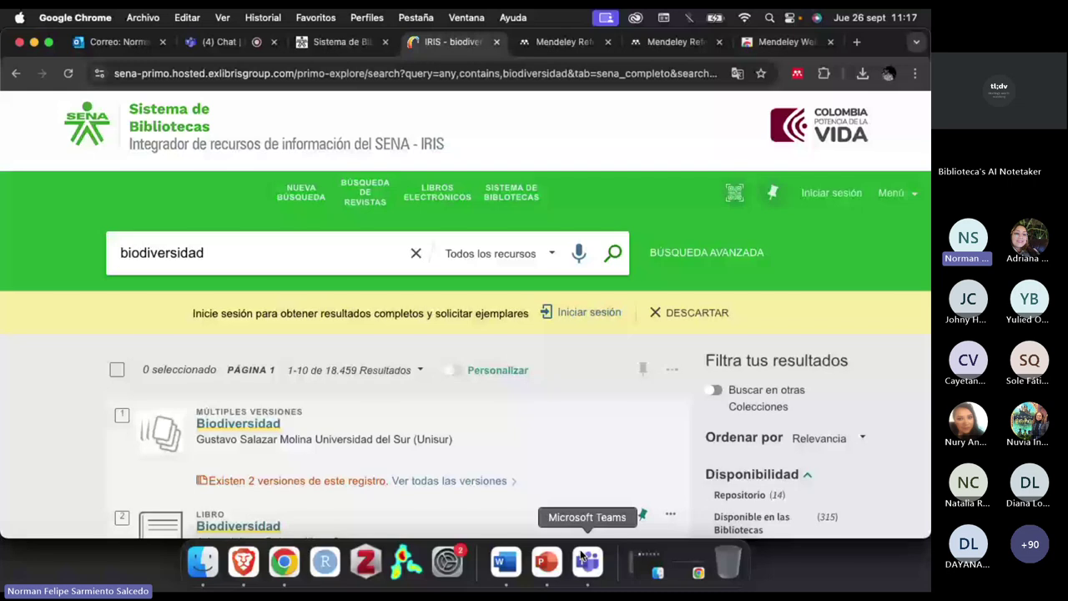
- Review the Web importer and Mendeley Cite steps on slide 20 of the Mendeley presentation in PowerPoint, returning to Chrome
{"action": "left_click", "coordinate": [547, 561]}
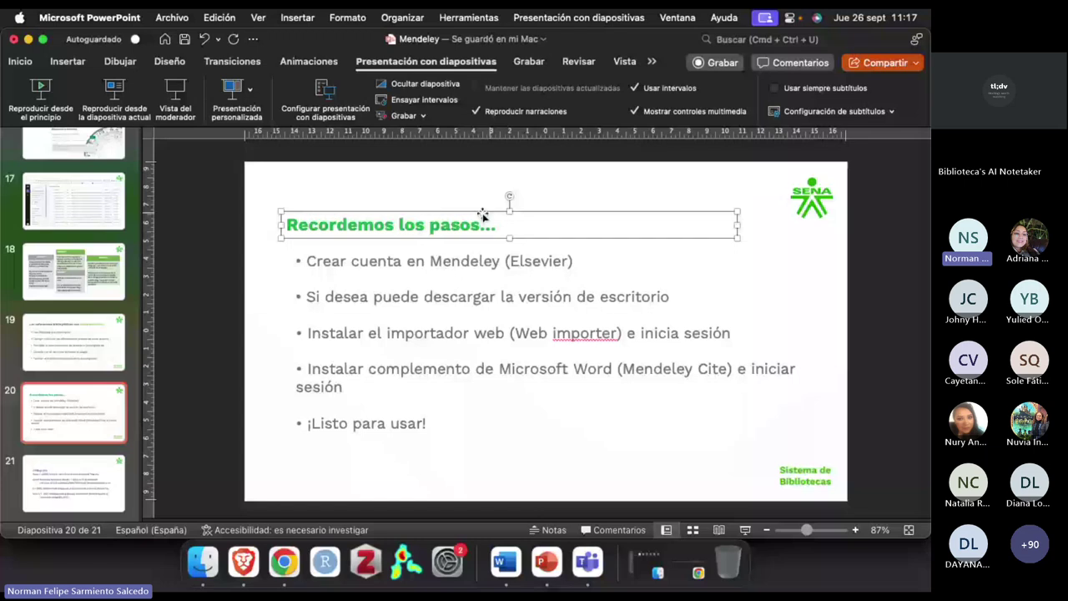
{"action": "left_click", "coordinate": [548, 333]}
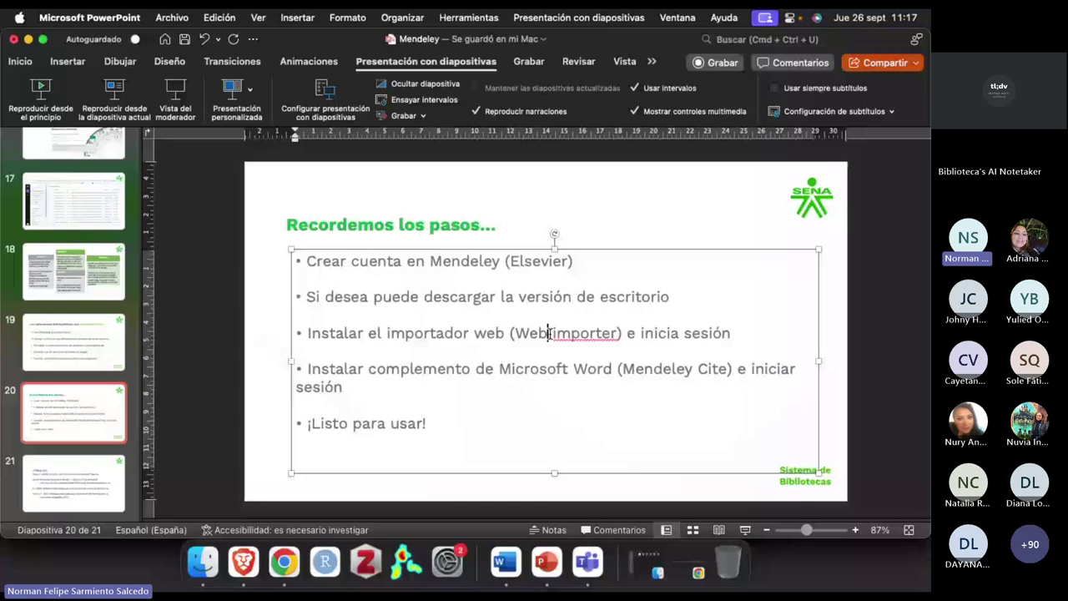
{"action": "left_click", "coordinate": [456, 369]}
{"action": "key", "text": "super+Tab"}
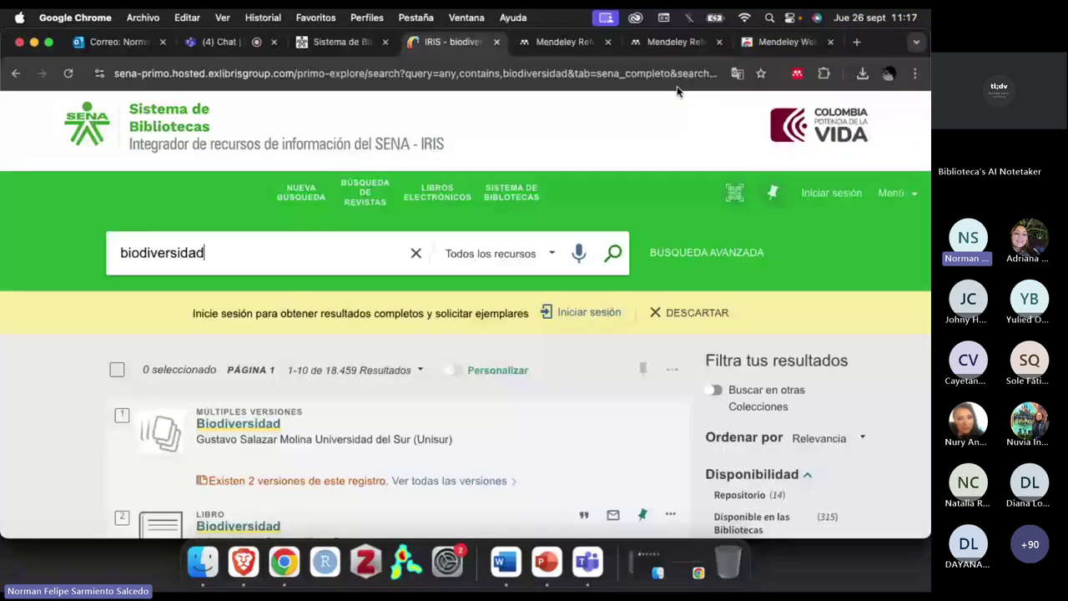
- Open the record of the Etudes caribéennes article "Biodiversidad" from the results and switch to the Mendeley library
{"action": "scroll", "coordinate": [361, 373], "scroll_direction": "down", "scroll_amount": 5}
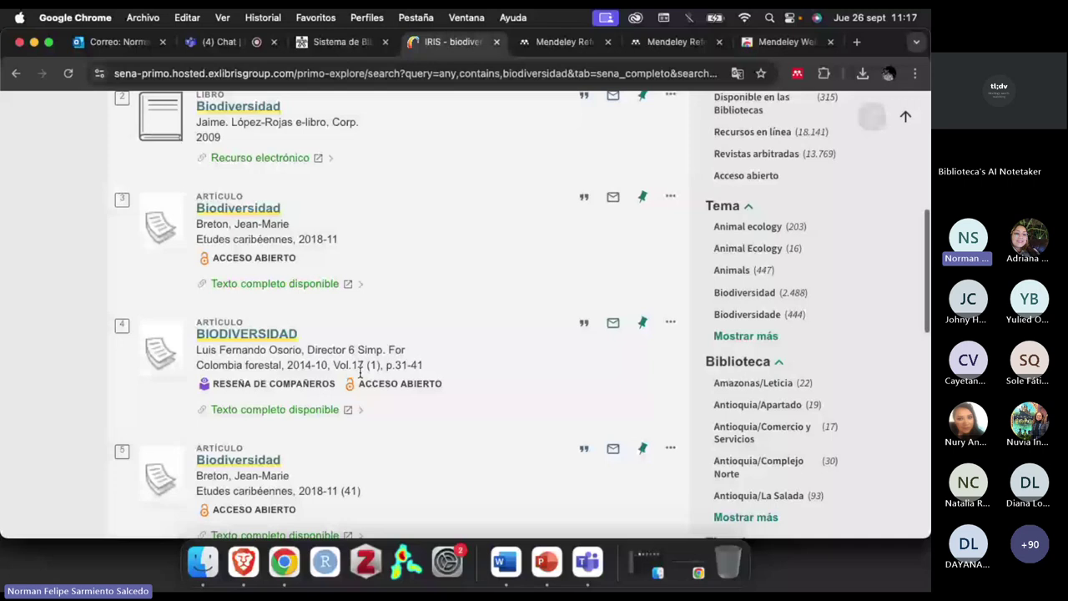
{"action": "left_click", "coordinate": [226, 277]}
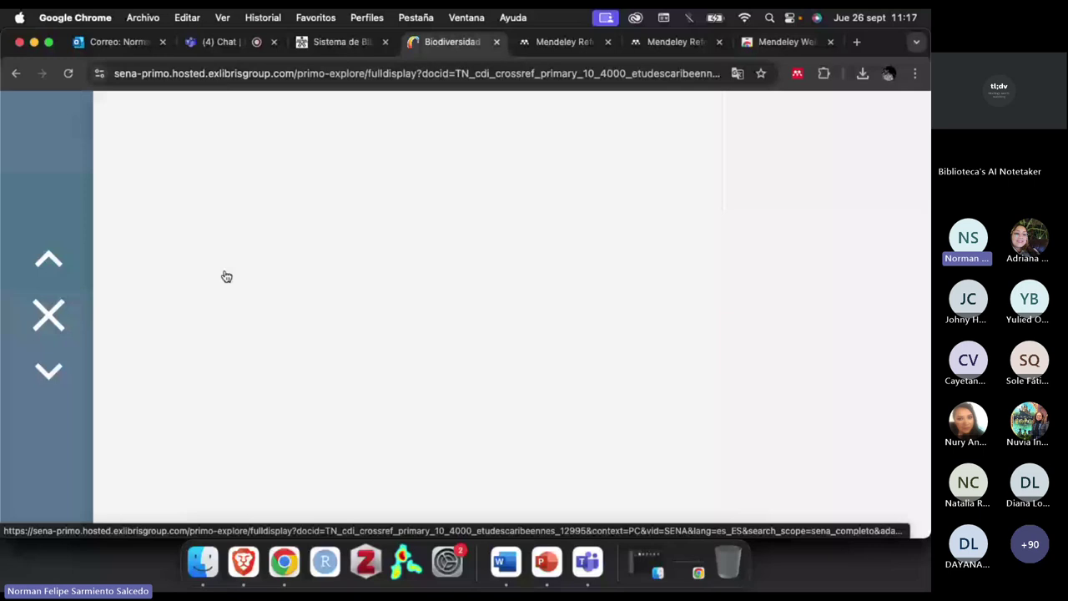
{"action": "key", "text": "ctrl+Tab"}
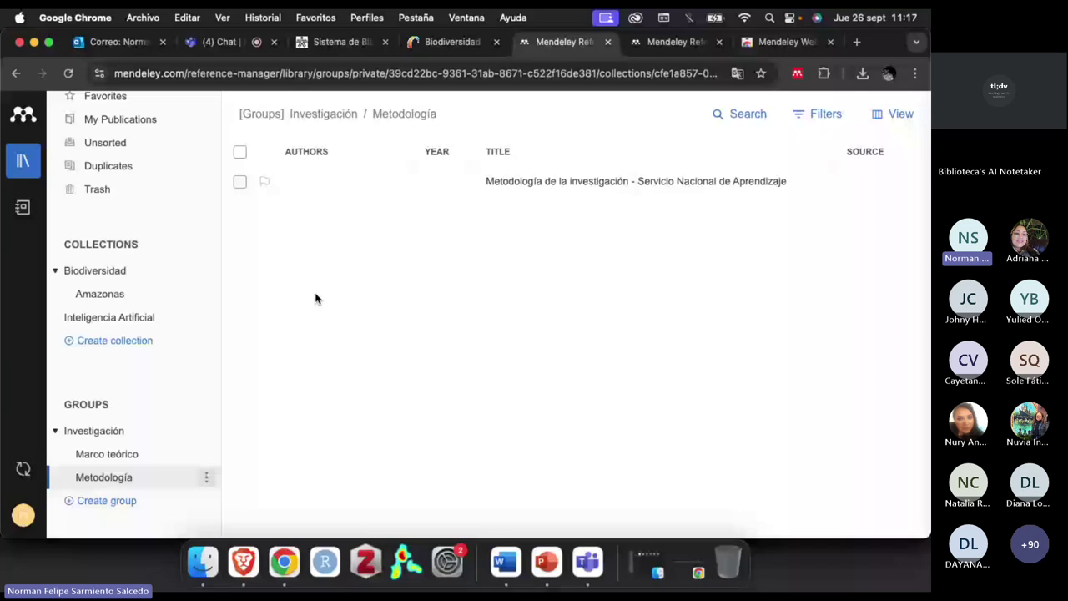
- Return from the Mendeley library to the catalogue record of "Biodiversidad" and try to launch the Mendeley web importer on it
{"action": "scroll", "coordinate": [92, 380], "scroll_direction": "up", "scroll_amount": 3}
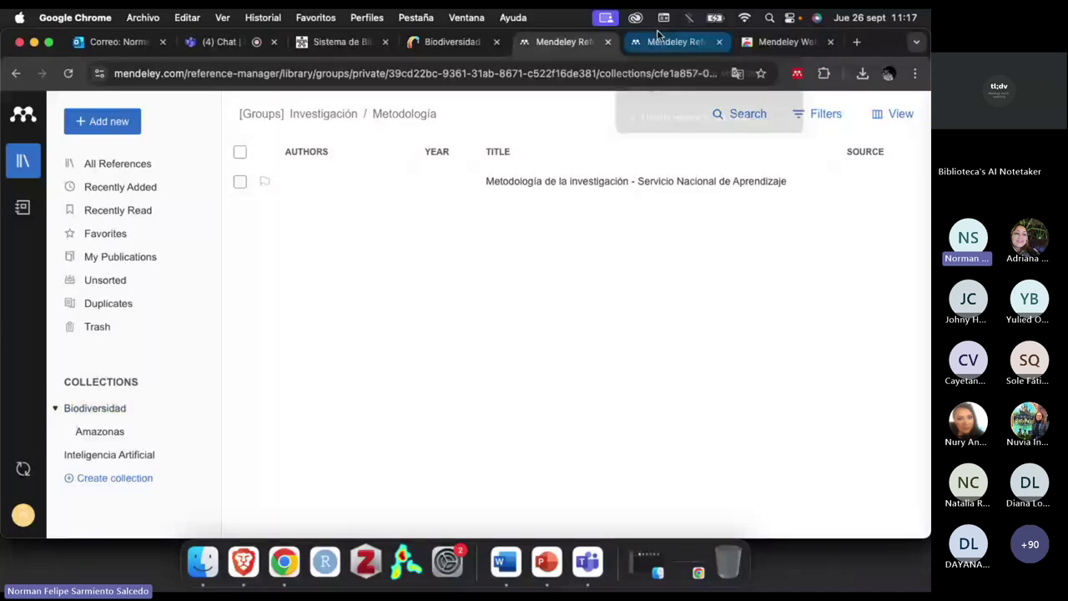
{"action": "key", "text": "ctrl+shift+Tab"}
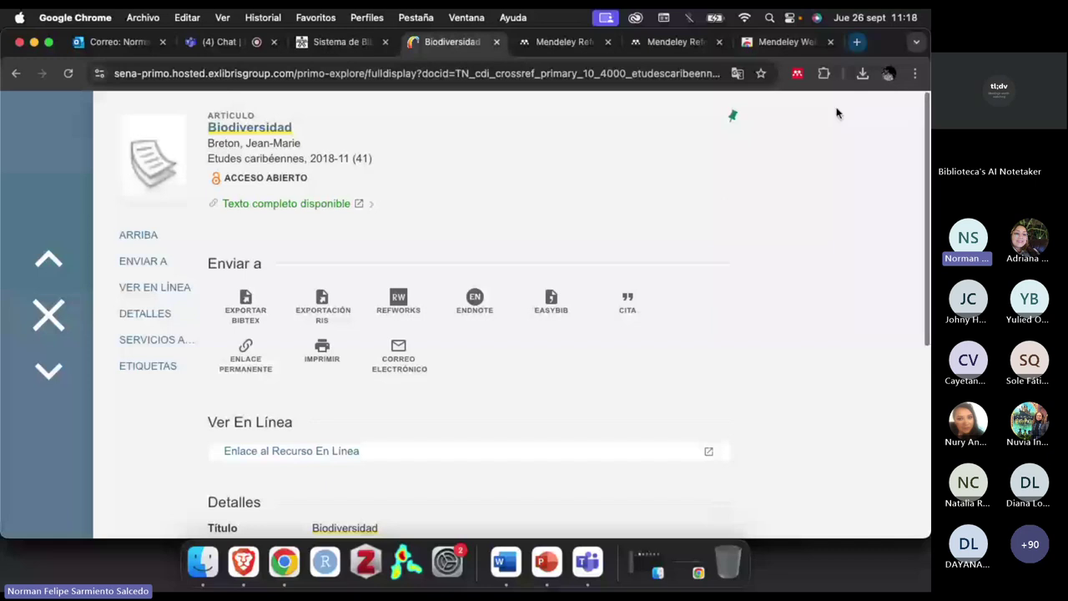
{"action": "left_click", "coordinate": [798, 74]}
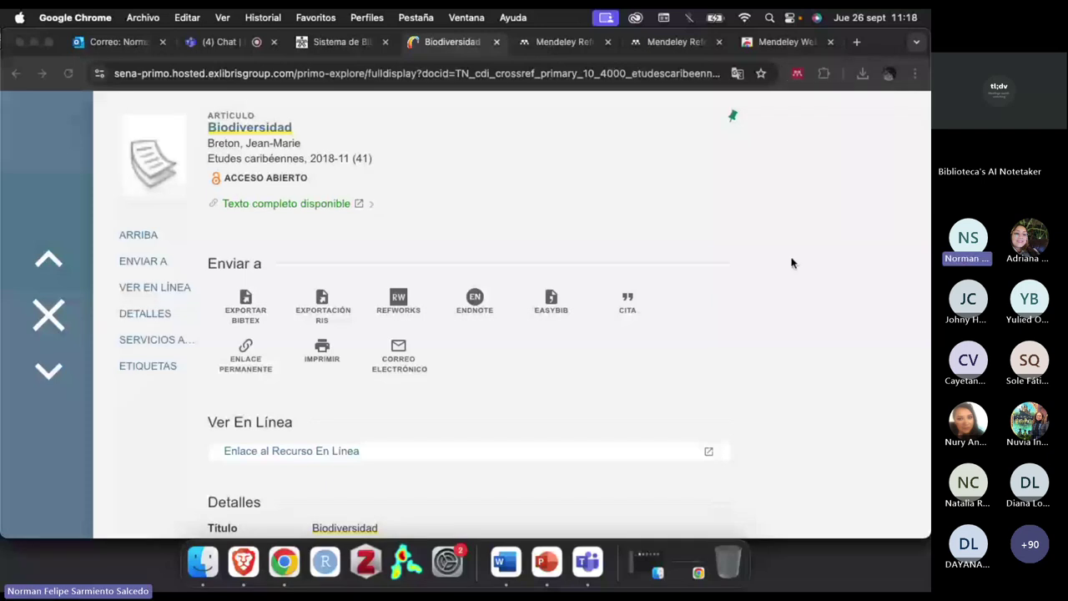
{"action": "left_click", "coordinate": [703, 242]}
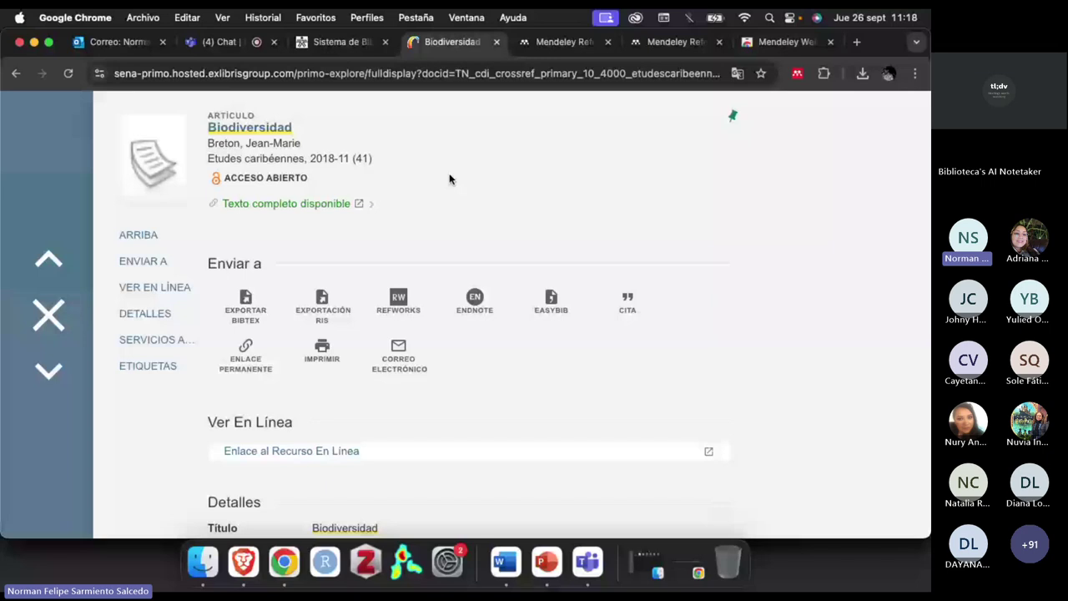
- Reload the "Biodiversidad" catalogue record and look through its export options and details
{"action": "left_click", "coordinate": [68, 75]}
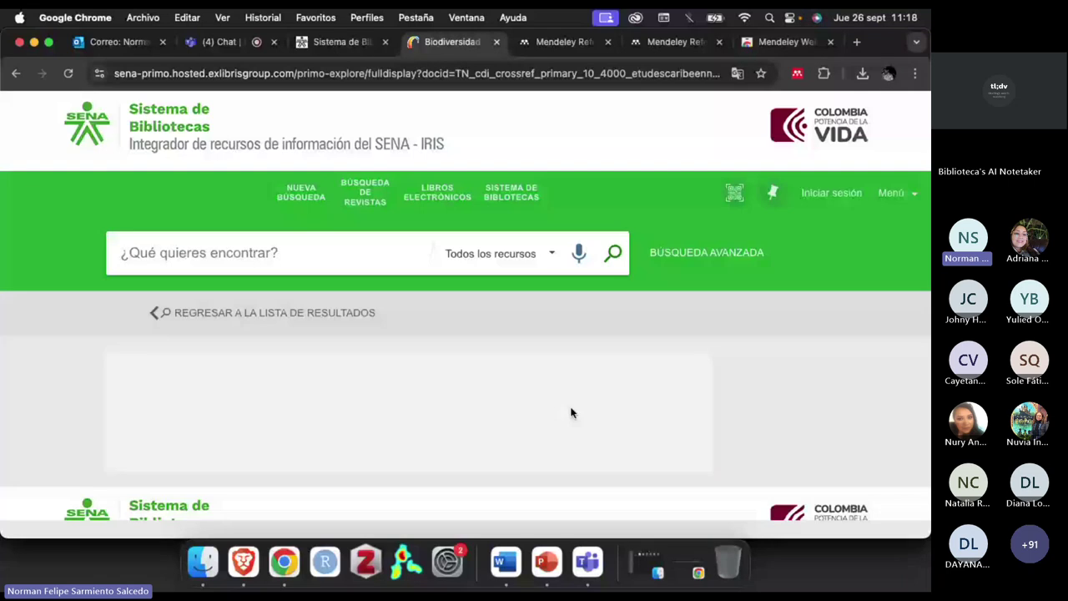
{"action": "scroll", "coordinate": [576, 413], "scroll_direction": "down", "scroll_amount": 5}
{"action": "scroll", "coordinate": [581, 415], "scroll_direction": "up", "scroll_amount": 4}
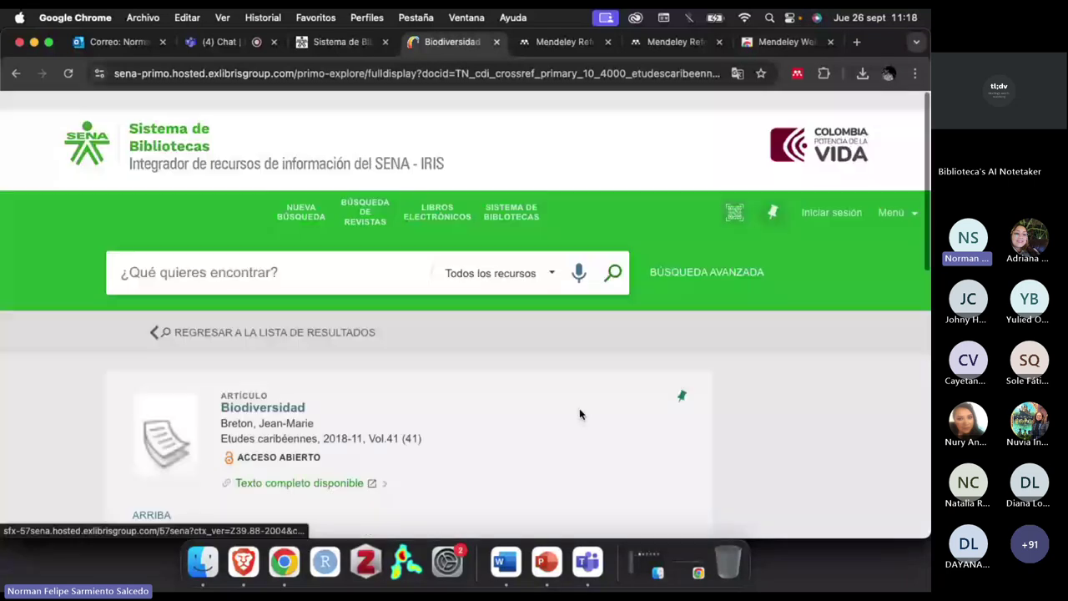
{"action": "scroll", "coordinate": [618, 434], "scroll_direction": "down", "scroll_amount": 3}
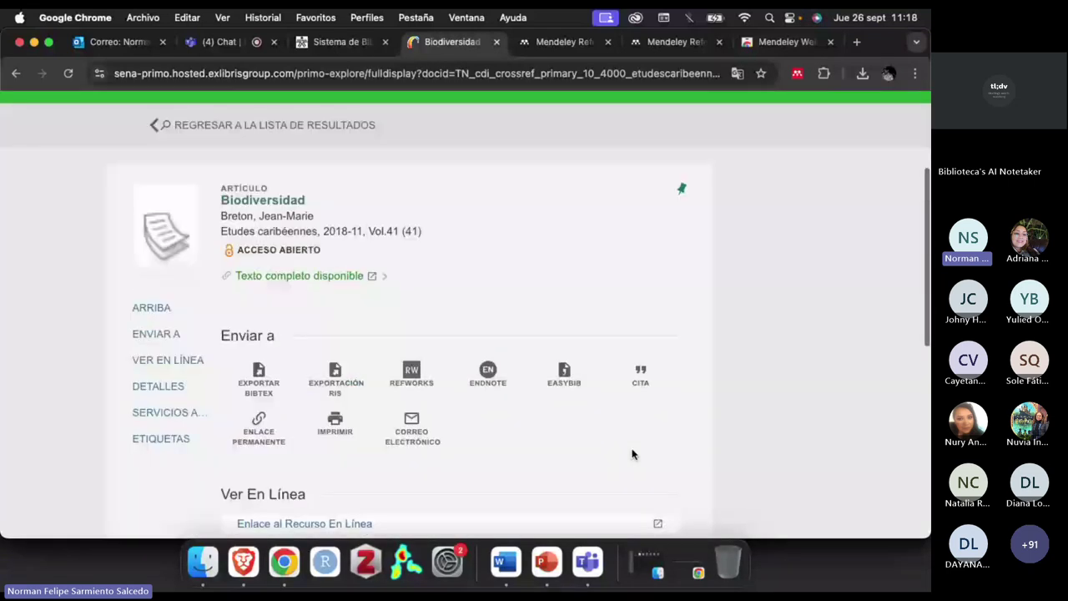
{"action": "scroll", "coordinate": [632, 455], "scroll_direction": "down", "scroll_amount": 4}
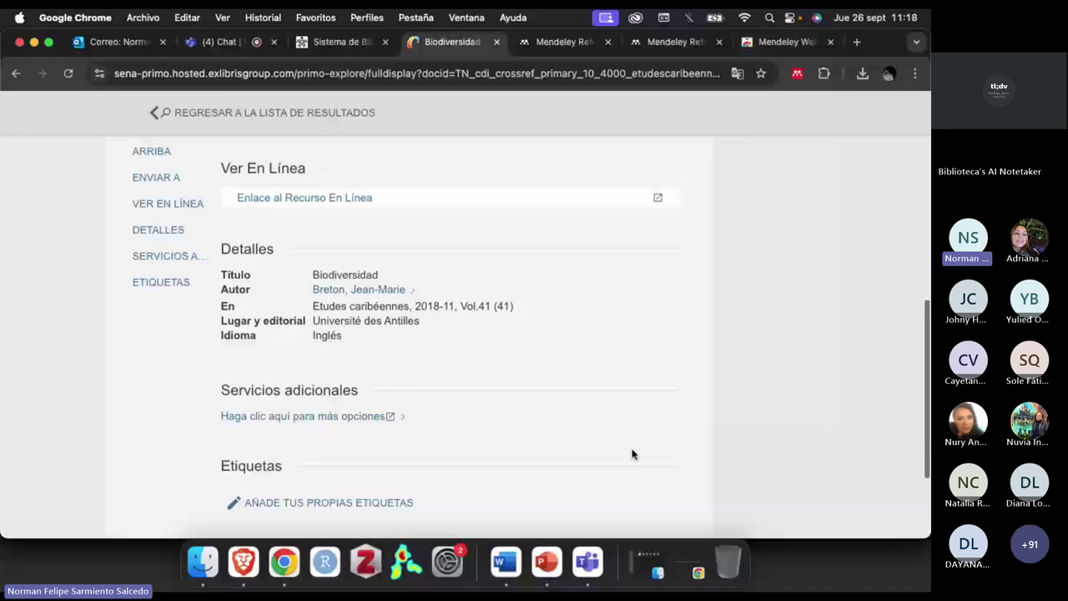
{"action": "scroll", "coordinate": [632, 454], "scroll_direction": "up", "scroll_amount": 5}
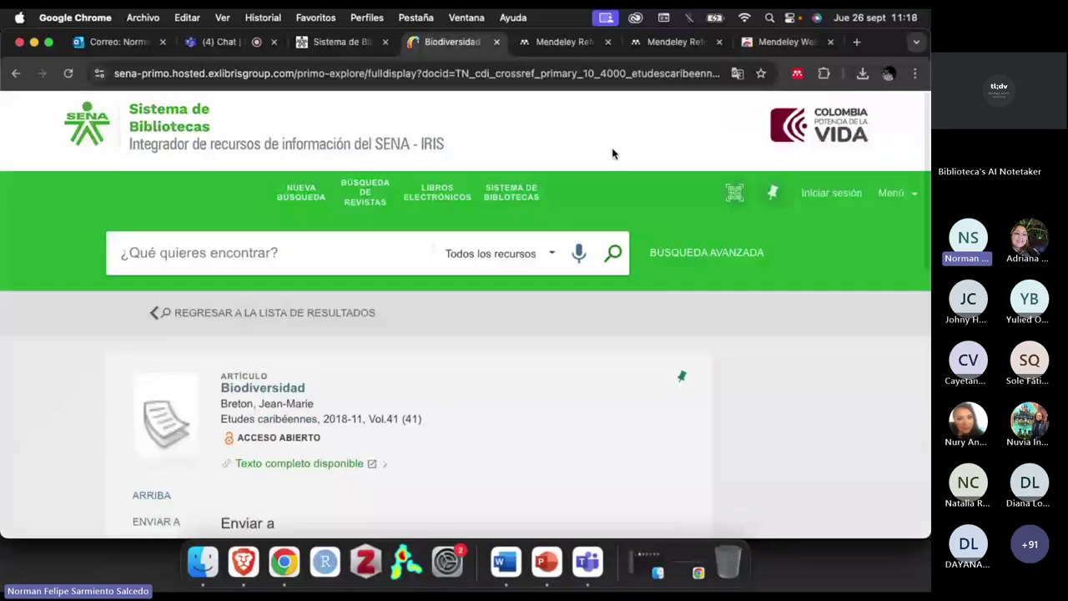
- Import the first detected "Biodiversidad" reference with the Mendeley web importer into Investigación > Metodología and the Biodiversidad collection
{"action": "left_click", "coordinate": [799, 74]}
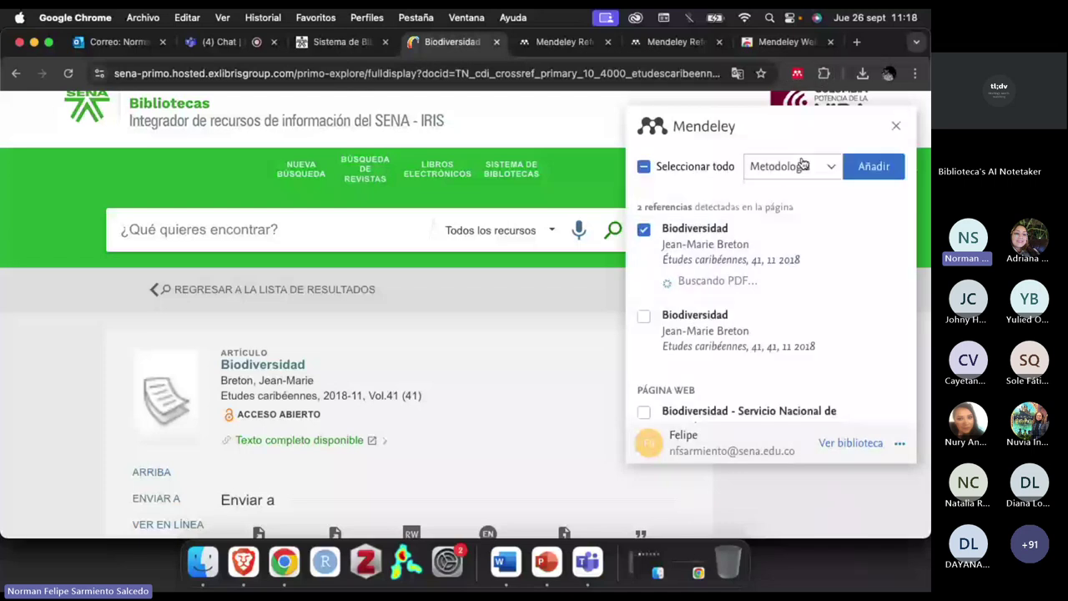
{"action": "left_click", "coordinate": [803, 164]}
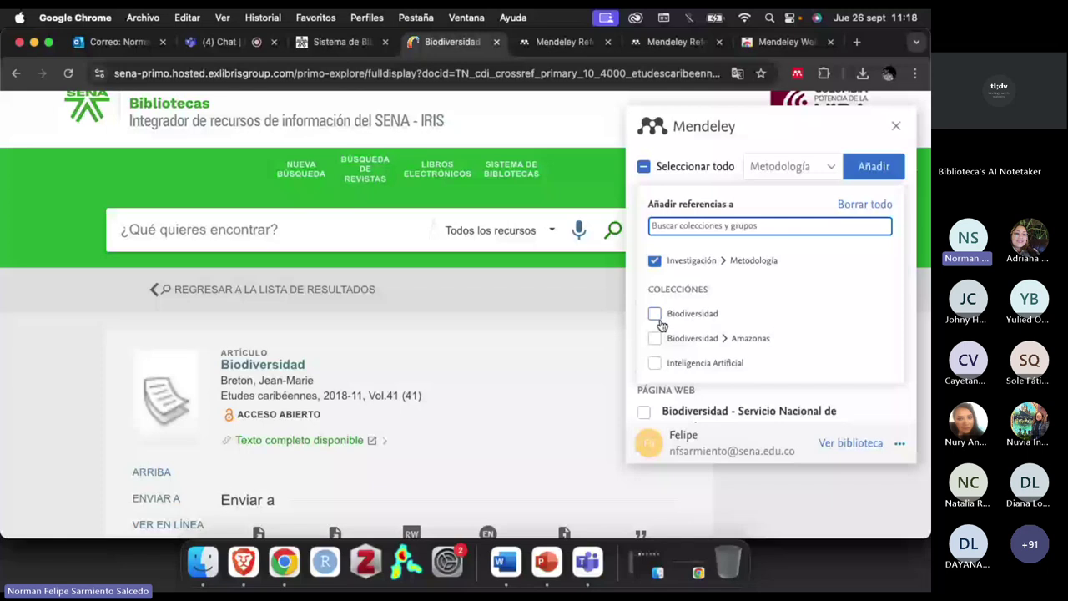
{"action": "left_click", "coordinate": [655, 315]}
{"action": "scroll", "coordinate": [827, 338], "scroll_direction": "up", "scroll_amount": 1}
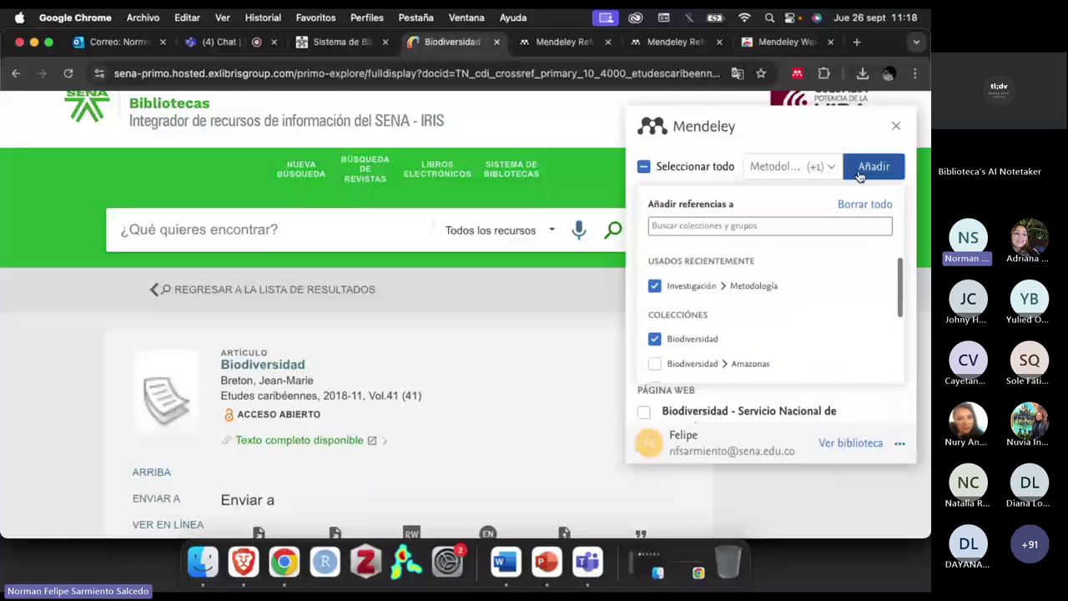
{"action": "left_click", "coordinate": [860, 171]}
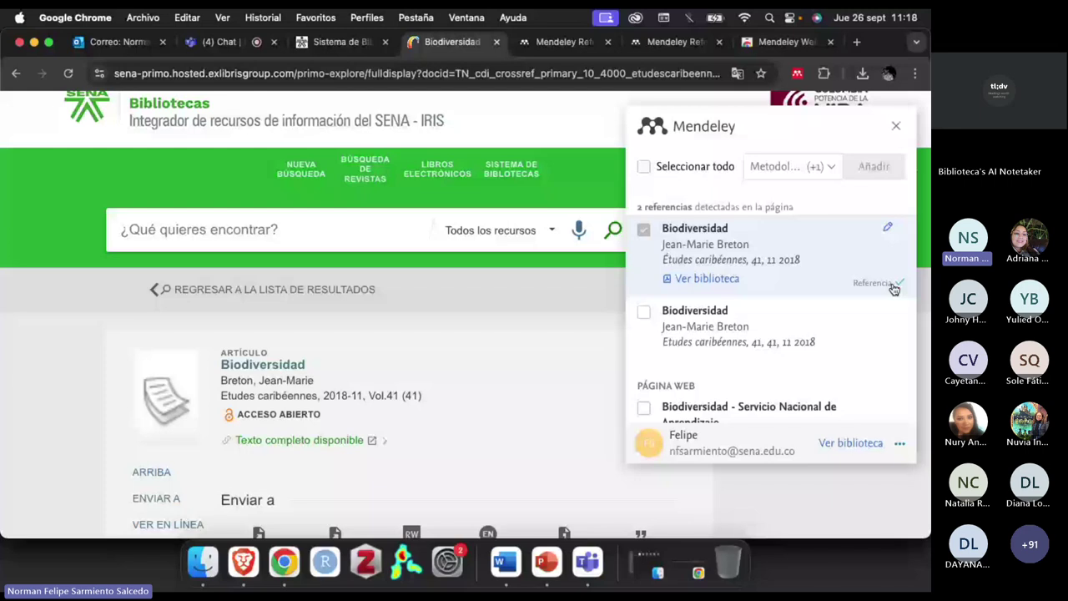
- Review the imported reference's details in the web importer, from reference type through abstract, keywords and access date
{"action": "left_click", "coordinate": [889, 231]}
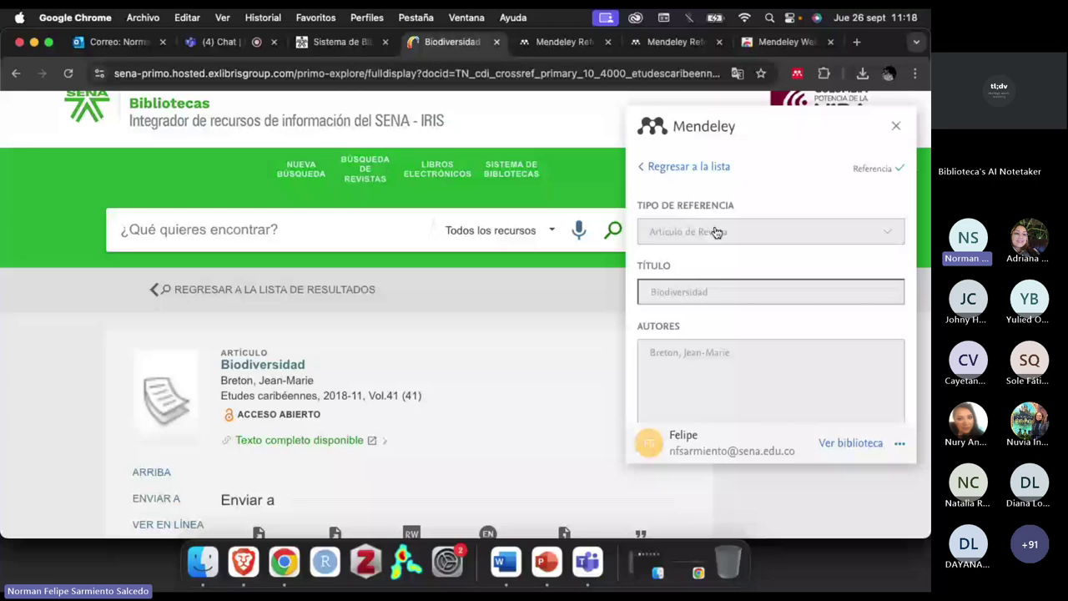
{"action": "scroll", "coordinate": [726, 317], "scroll_direction": "down", "scroll_amount": 10}
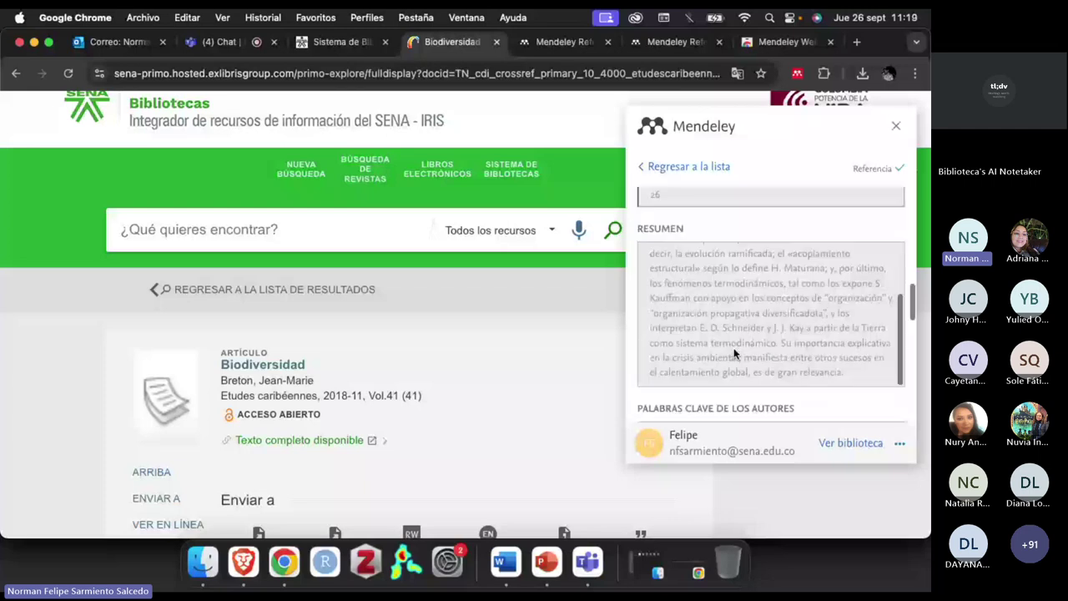
{"action": "scroll", "coordinate": [735, 354], "scroll_direction": "down", "scroll_amount": 10}
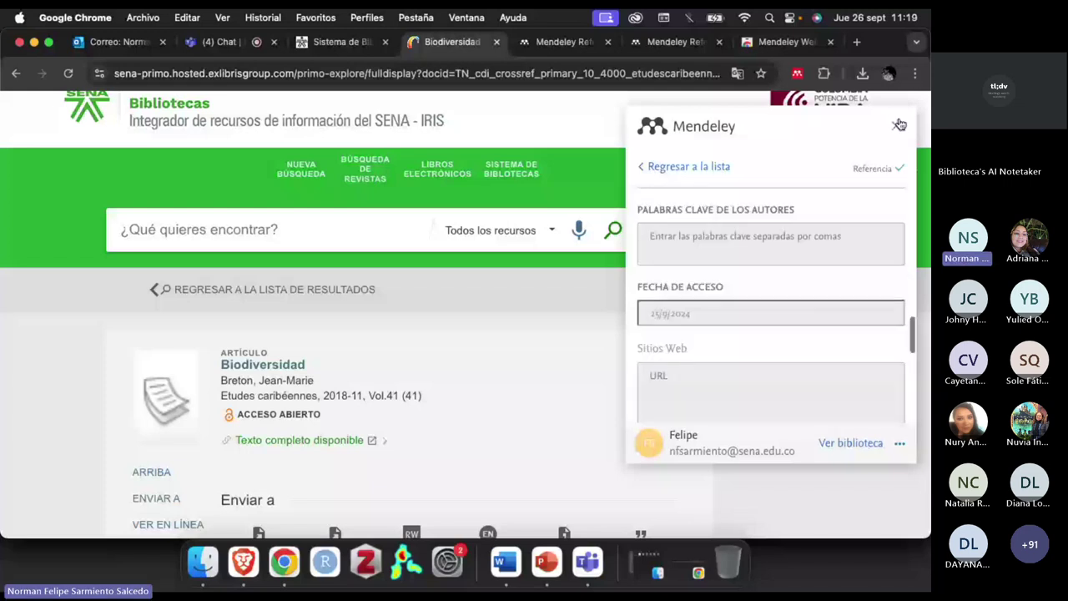
- Open the imported "Biodiversidad" reference in the Metodología collection of the Mendeley library and review its key information and abstract
{"action": "left_click", "coordinate": [551, 41]}
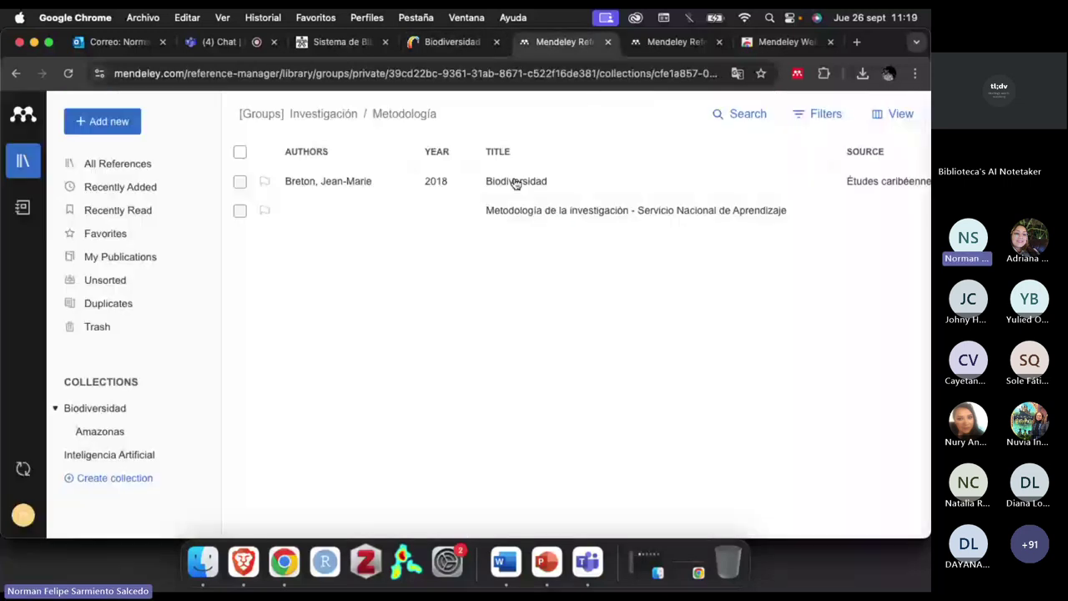
{"action": "left_click", "coordinate": [513, 181]}
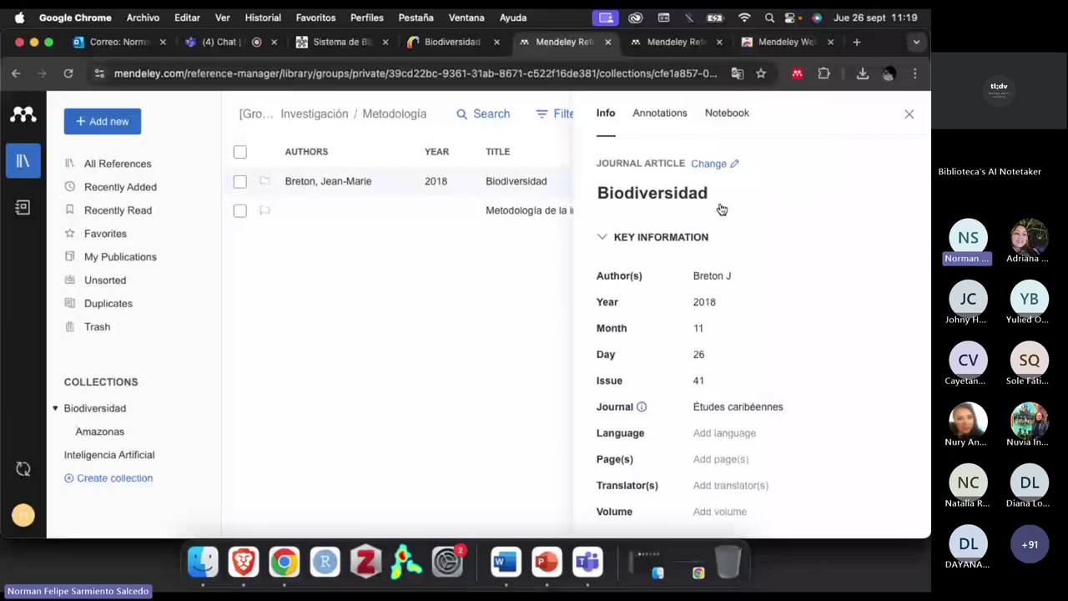
{"action": "left_click", "coordinate": [716, 275]}
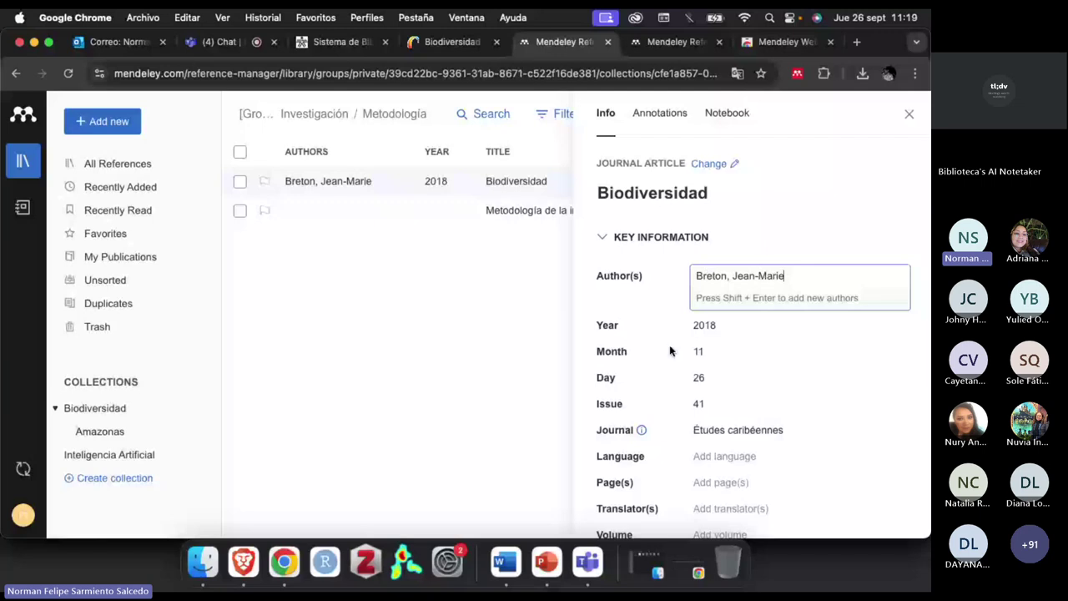
{"action": "scroll", "coordinate": [718, 403], "scroll_direction": "down", "scroll_amount": 3}
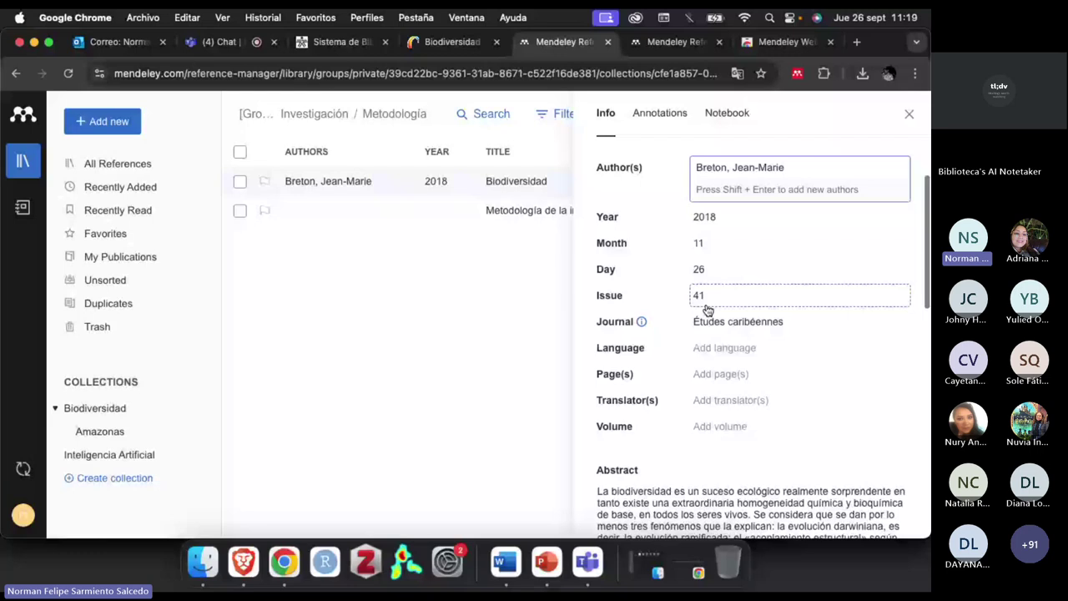
{"action": "scroll", "coordinate": [708, 310], "scroll_direction": "down", "scroll_amount": 5}
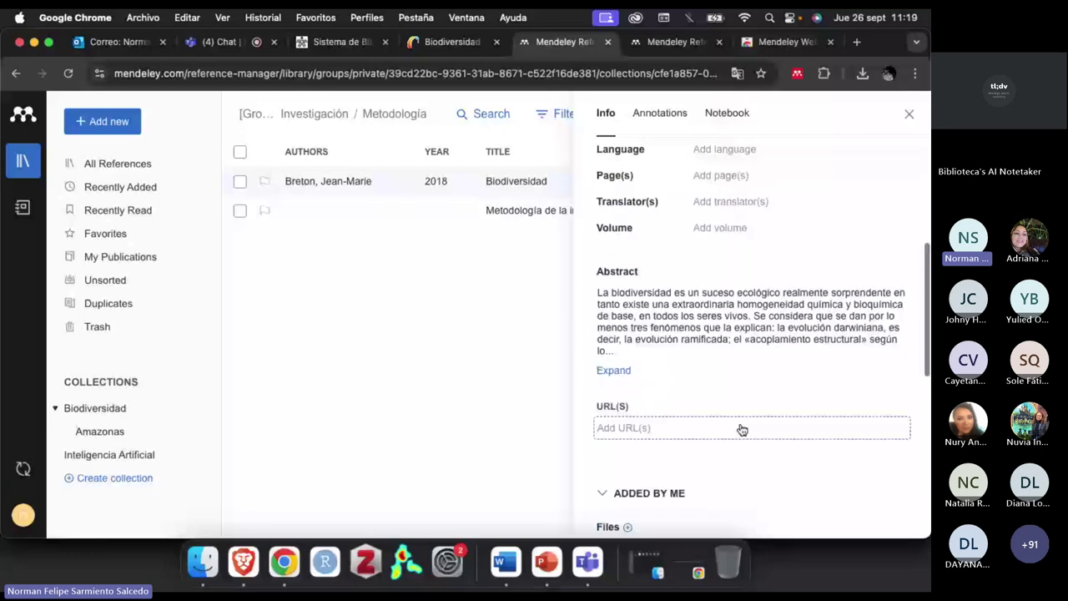
- Add the permanent link from the SENA catalogue record as the URL of the "Biodiversidad" reference in Mendeley
{"action": "left_click", "coordinate": [742, 429]}
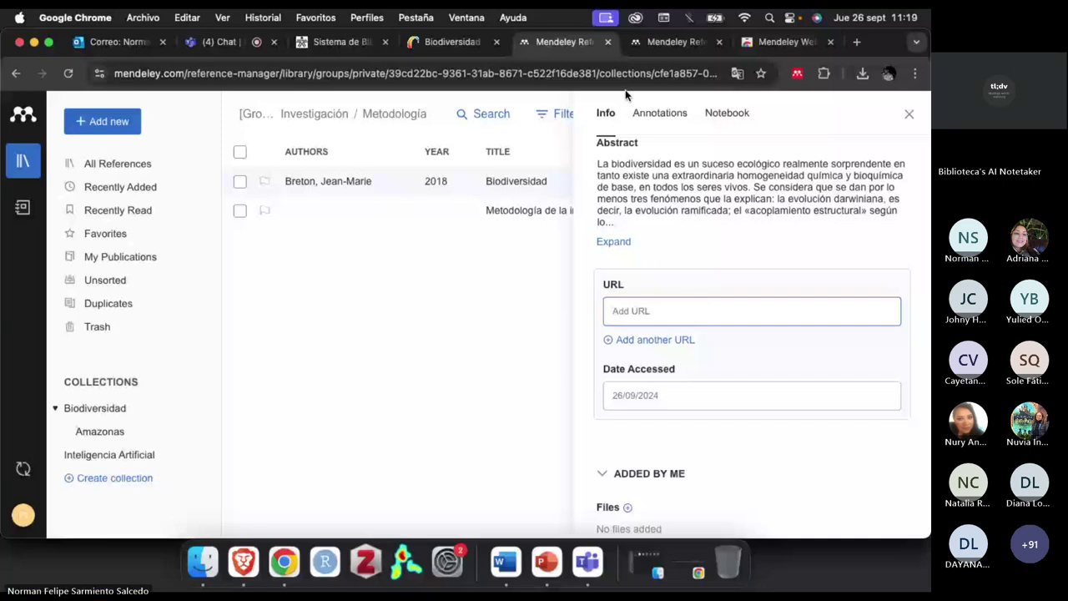
{"action": "key", "text": "ctrl+shift+Tab"}
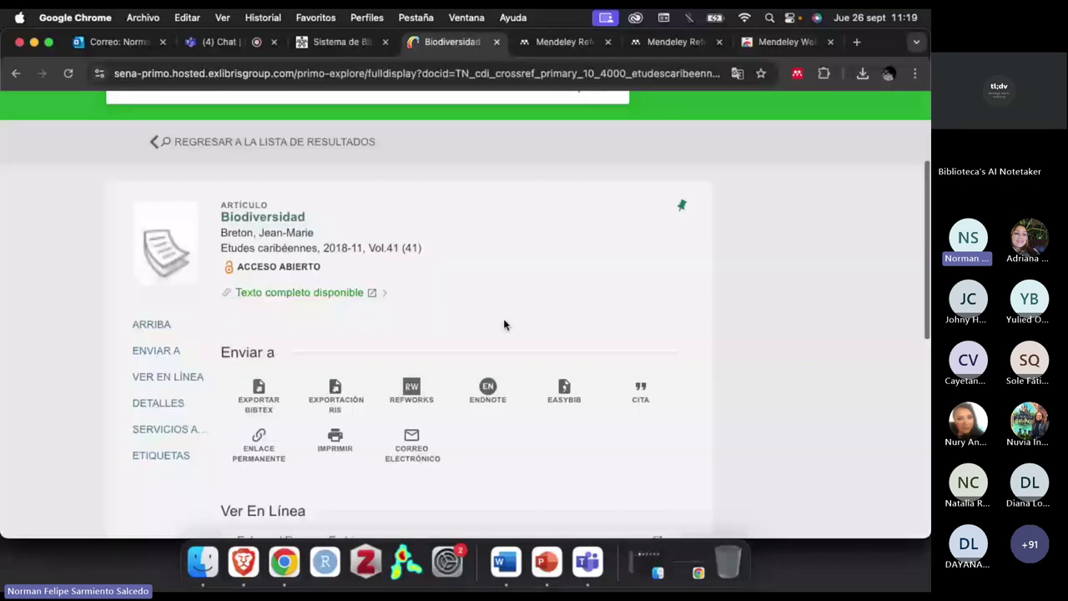
{"action": "scroll", "coordinate": [504, 325], "scroll_direction": "down", "scroll_amount": 3}
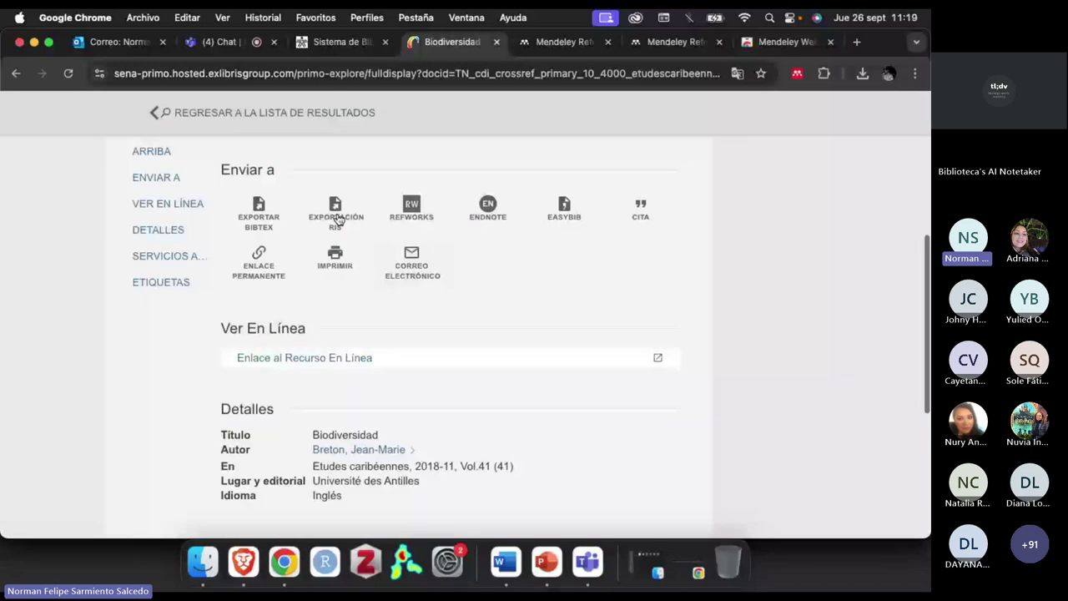
{"action": "scroll", "coordinate": [256, 272], "scroll_direction": "up", "scroll_amount": 3}
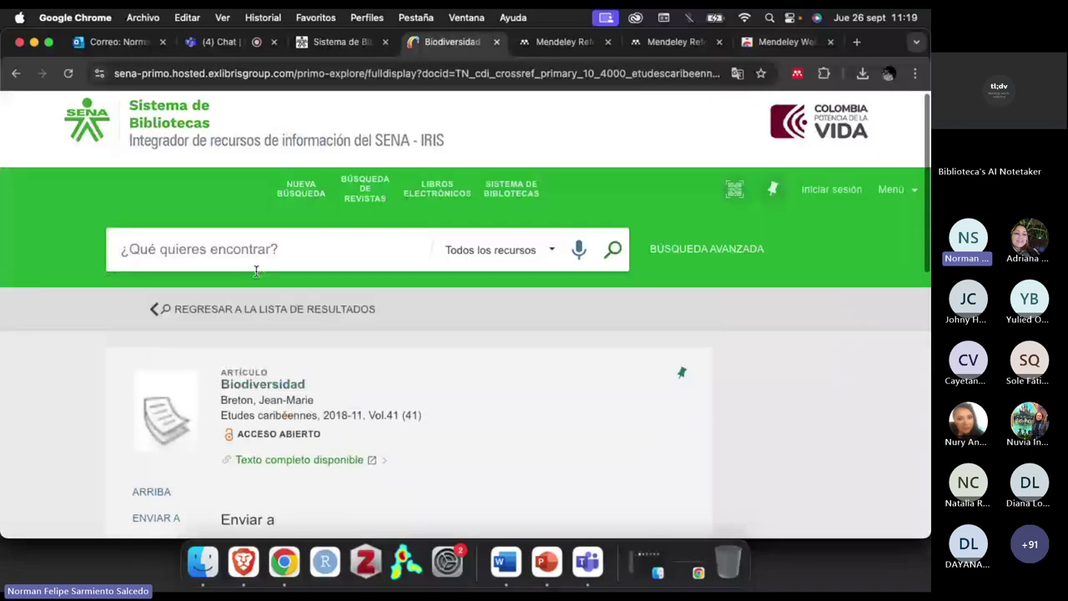
{"action": "left_click", "coordinate": [270, 66]}
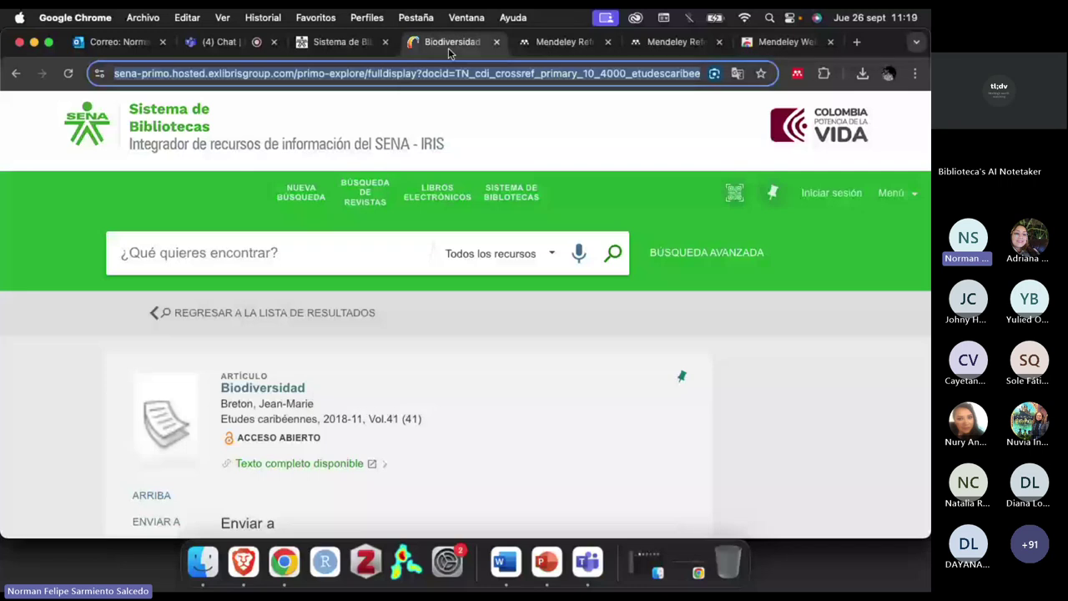
{"action": "scroll", "coordinate": [388, 456], "scroll_direction": "down", "scroll_amount": 3}
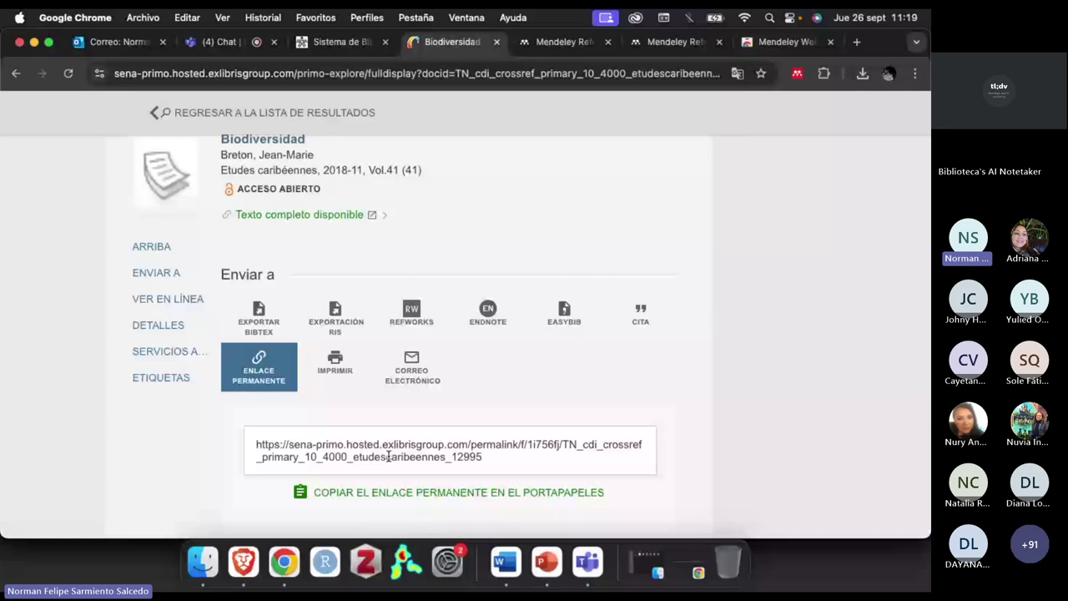
{"action": "left_click", "coordinate": [388, 457]}
{"action": "key", "text": "super+c"}
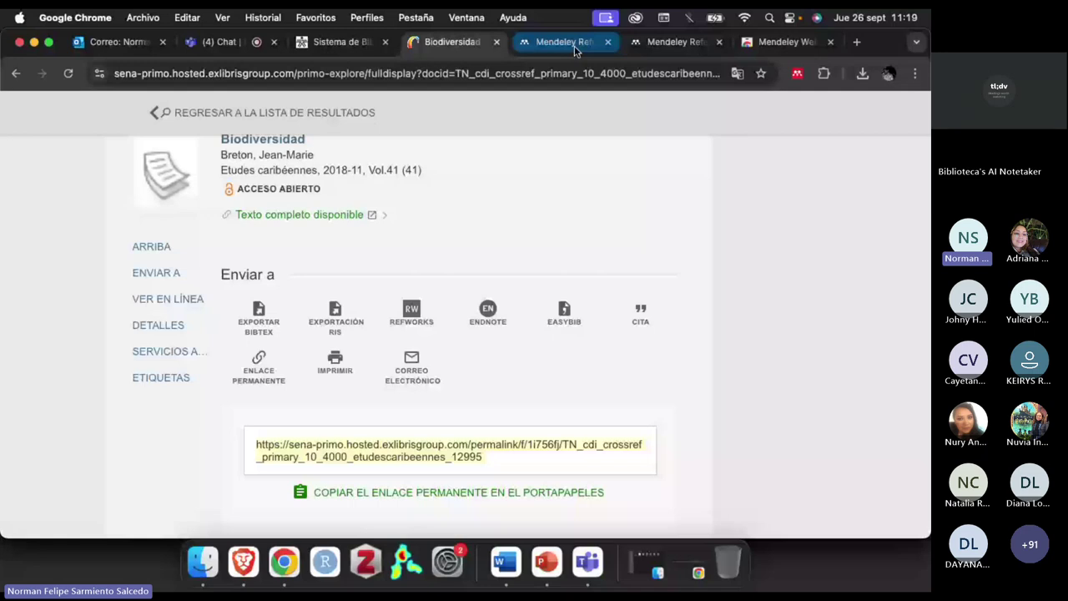
{"action": "left_click", "coordinate": [574, 47]}
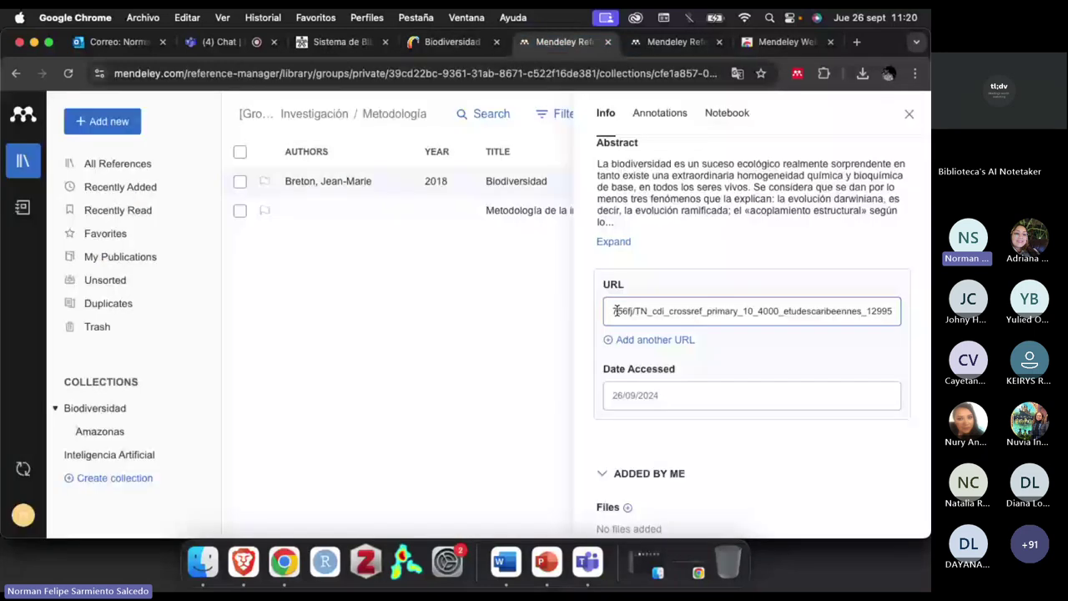
{"action": "left_click", "coordinate": [499, 325]}
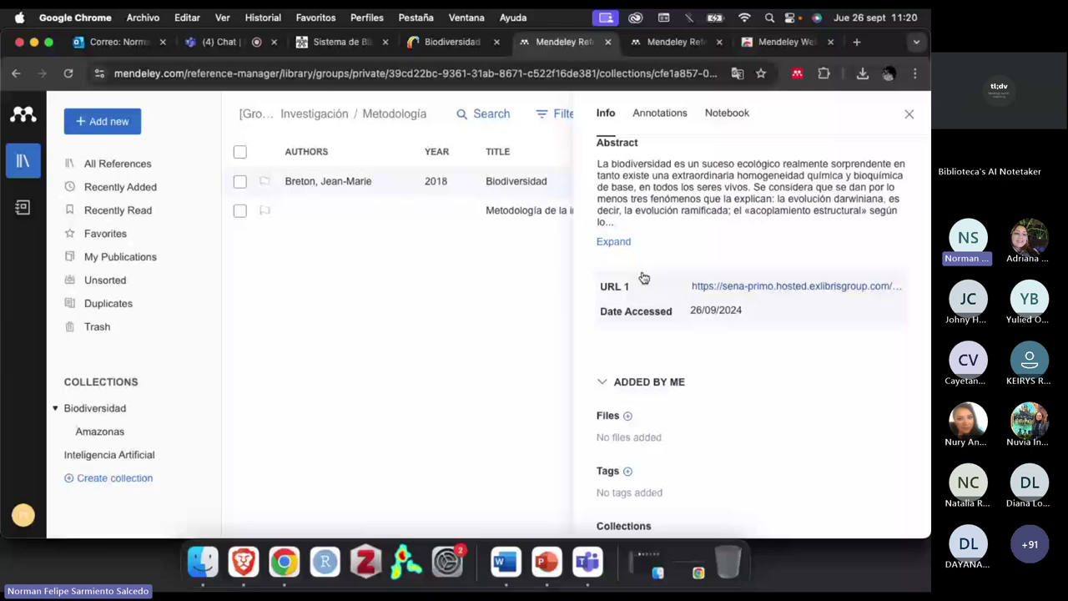
- Append an additional given name to the author of the "Biodiversidad" reference
{"action": "scroll", "coordinate": [677, 309], "scroll_direction": "down", "scroll_amount": 2}
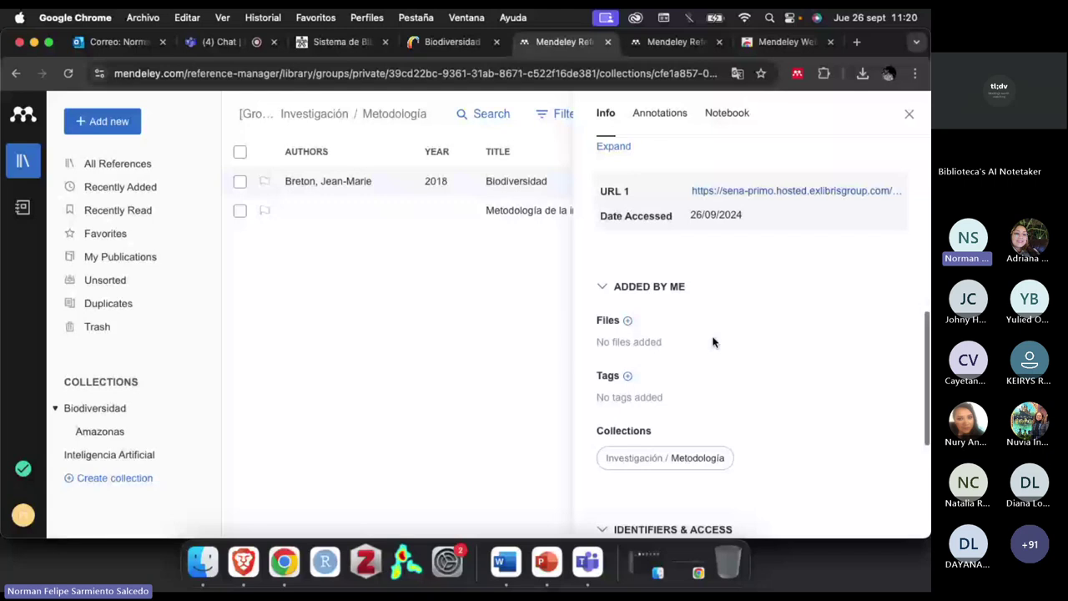
{"action": "scroll", "coordinate": [713, 342], "scroll_direction": "up", "scroll_amount": 10}
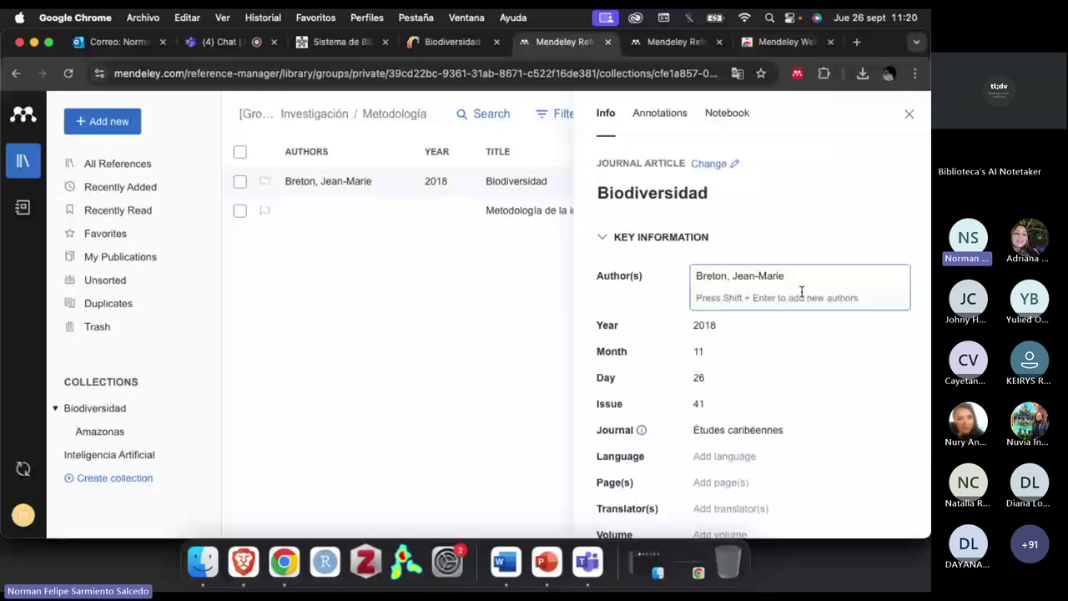
{"action": "left_click", "coordinate": [801, 291]}
{"action": "type", "text": "Phi"}
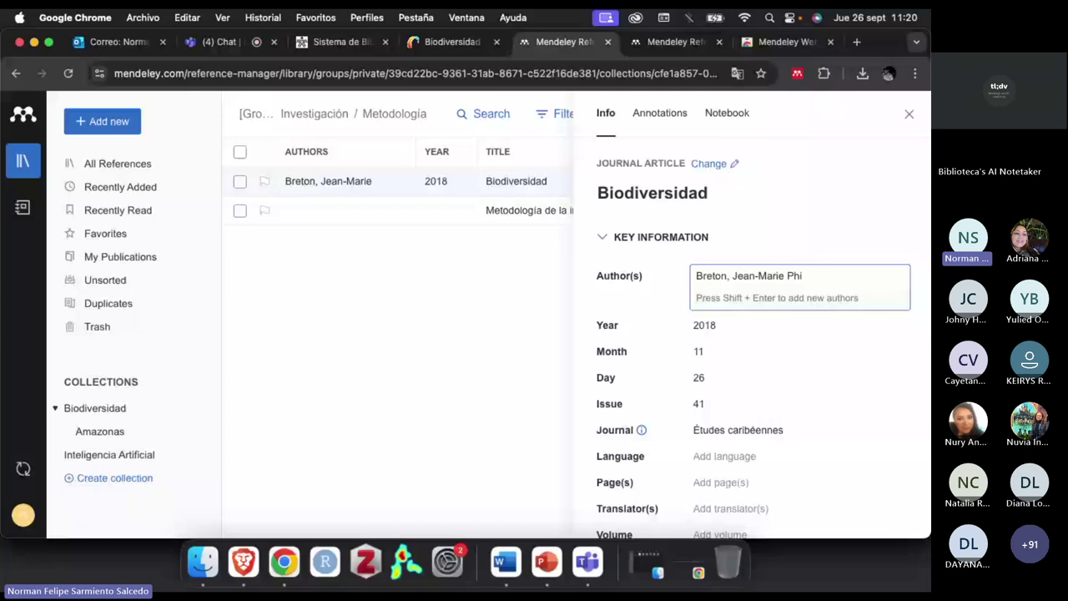
{"action": "type", "text": "lli"}
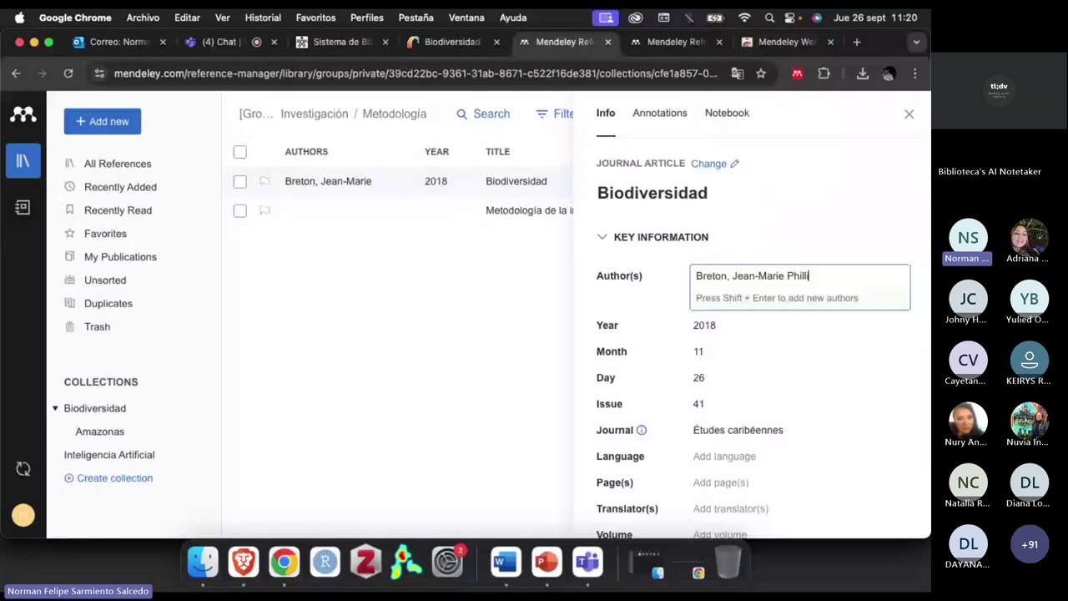
{"action": "type", "text": "p"}
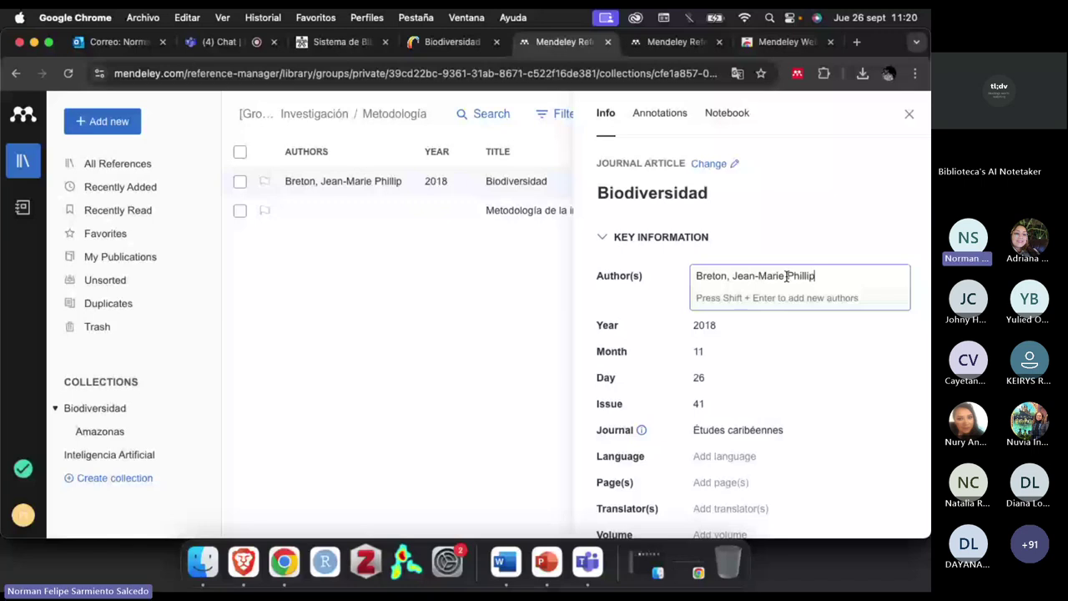
- Move the added given name in front of the author's surname in the "Biodiversidad" reference
{"action": "key", "text": "alt+BackSpace"}
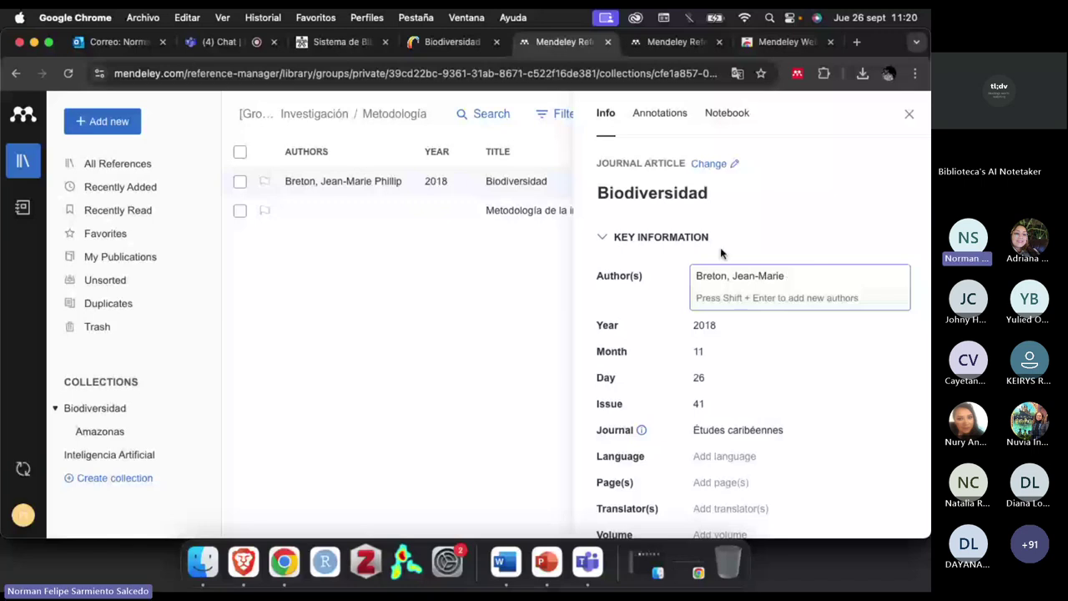
{"action": "left_click", "coordinate": [464, 250]}
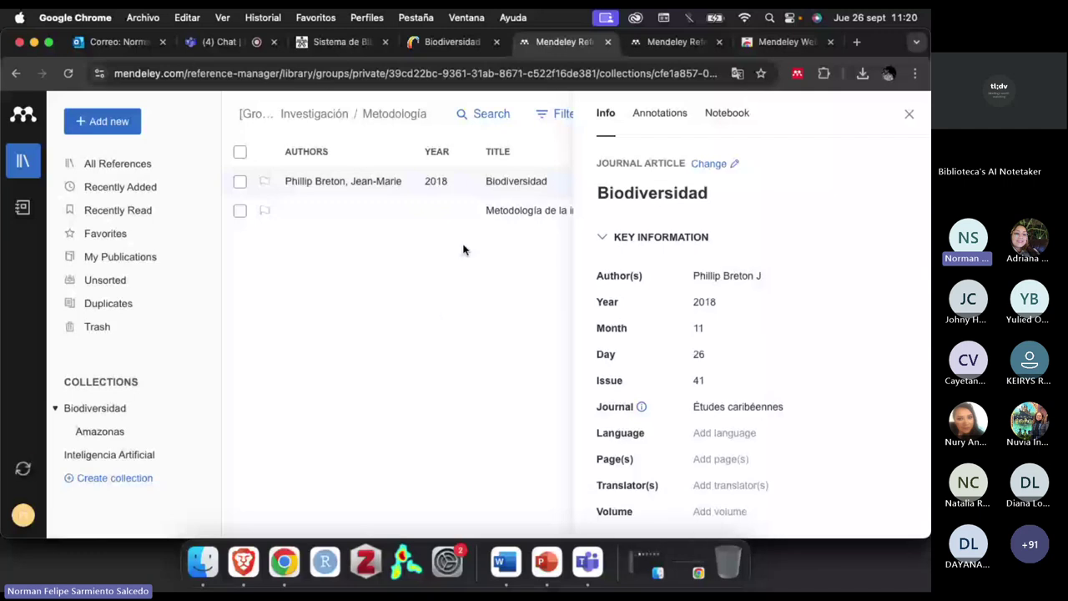
{"action": "left_click", "coordinate": [432, 314]}
- Review the "Biodiversidad" reference from key information through URL, collections and identifiers, and close its details
{"action": "left_click", "coordinate": [503, 178]}
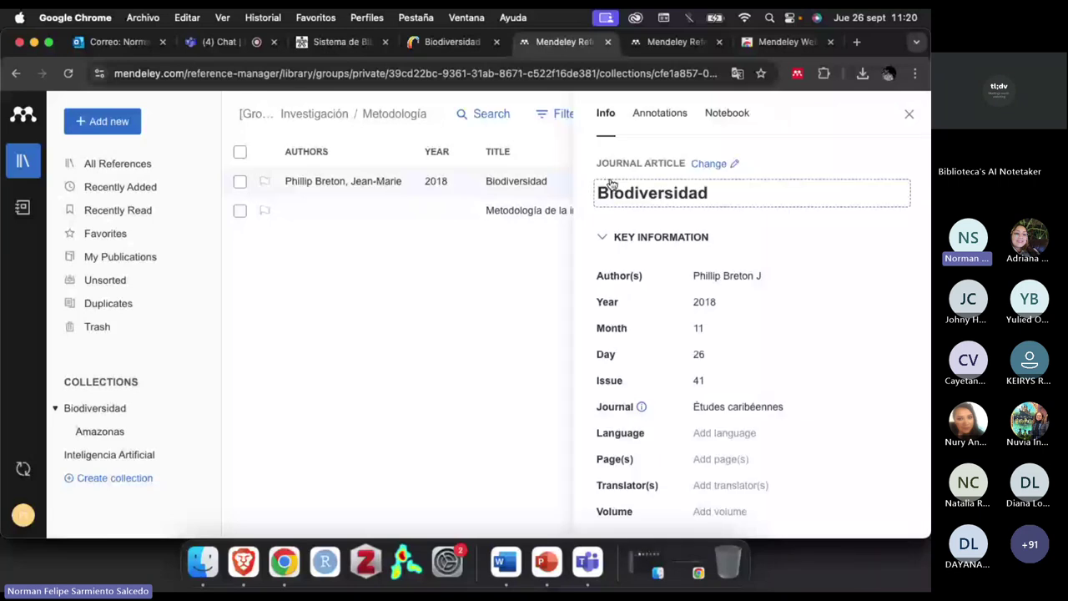
{"action": "scroll", "coordinate": [771, 456], "scroll_direction": "down", "scroll_amount": 10}
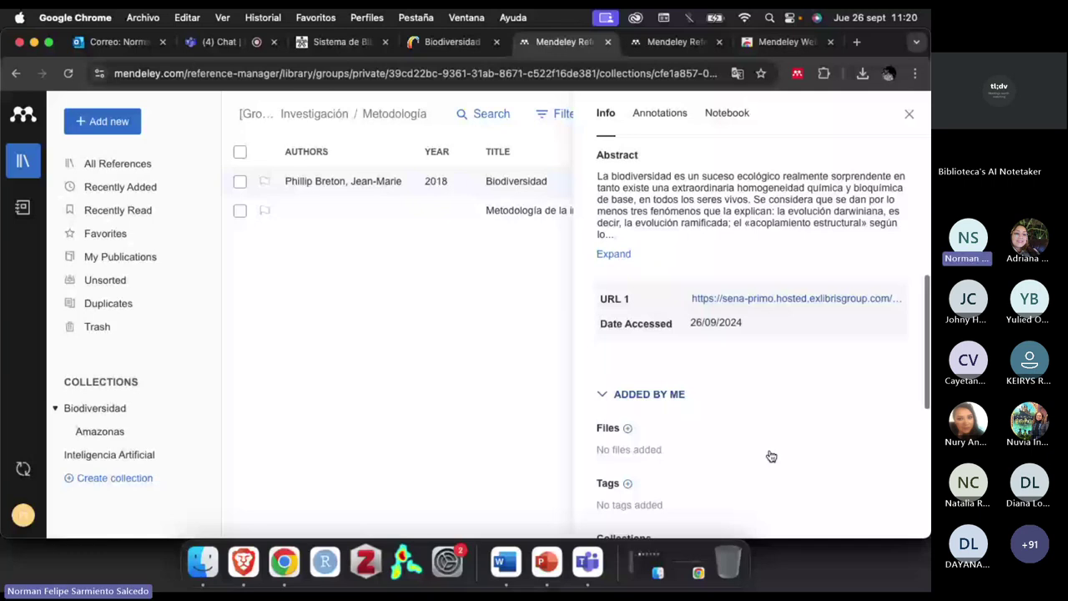
{"action": "scroll", "coordinate": [771, 455], "scroll_direction": "down", "scroll_amount": 5}
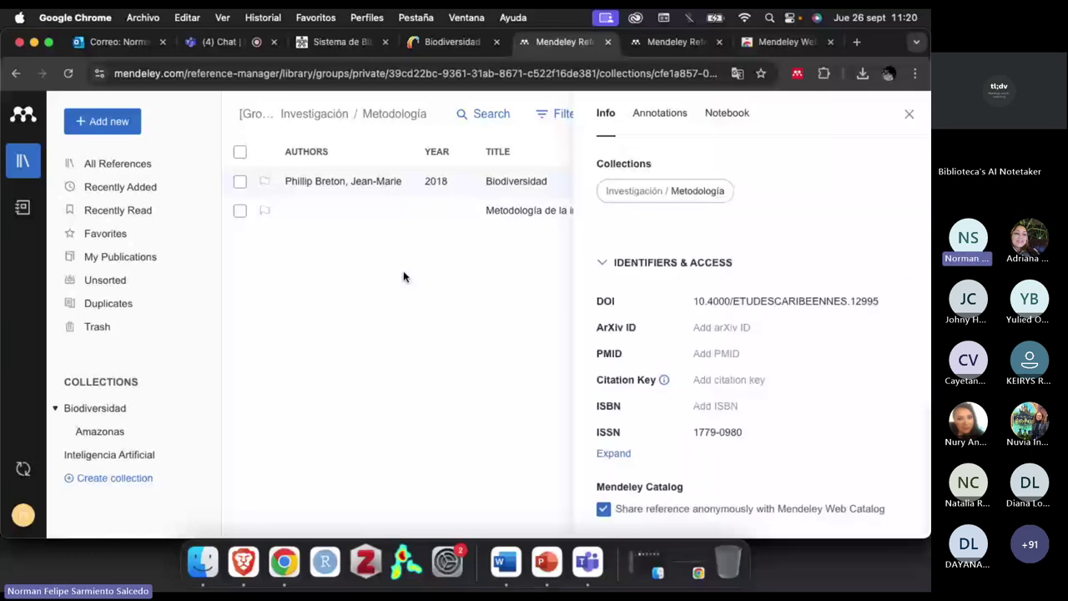
{"action": "left_click", "coordinate": [909, 114]}
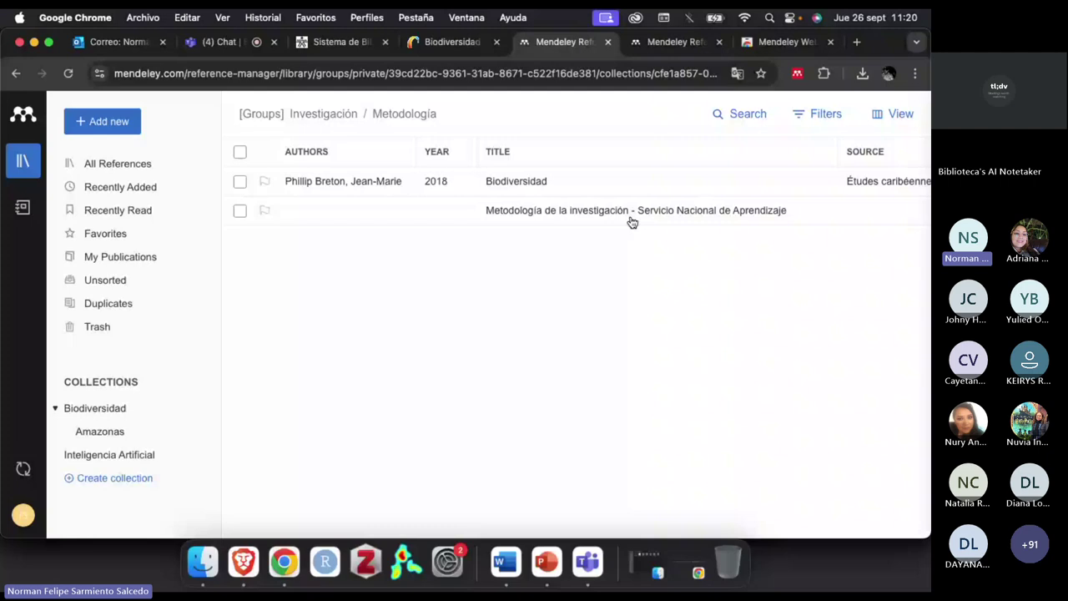
- Open the "Metodología de la investigación - Servicio Nacional de Aprendizaje" web page reference, check its key information and URL, and close it
{"action": "left_click", "coordinate": [376, 216]}
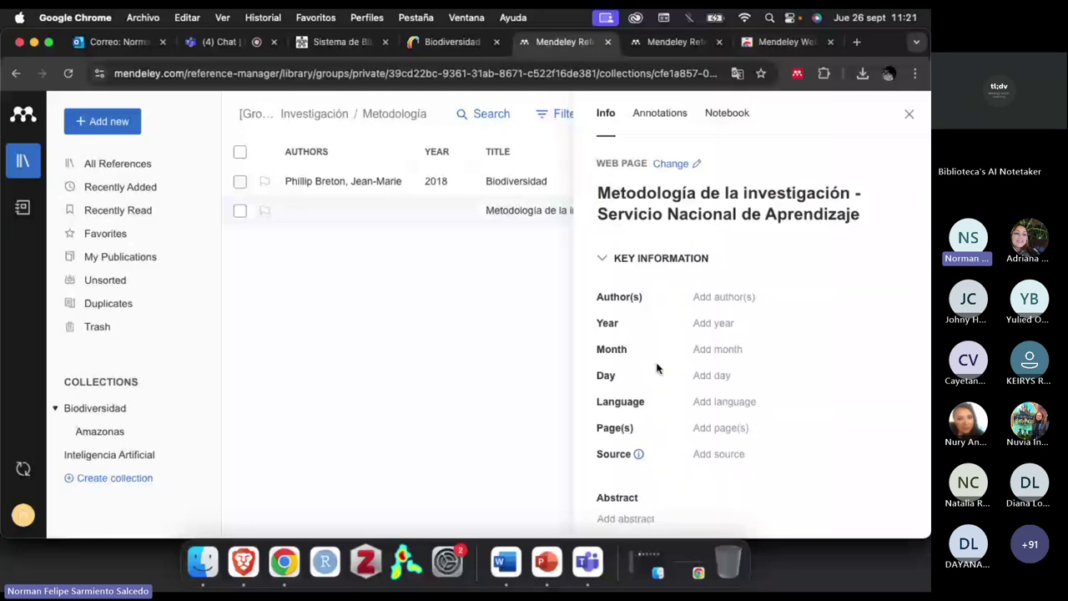
{"action": "scroll", "coordinate": [657, 368], "scroll_direction": "down", "scroll_amount": 4}
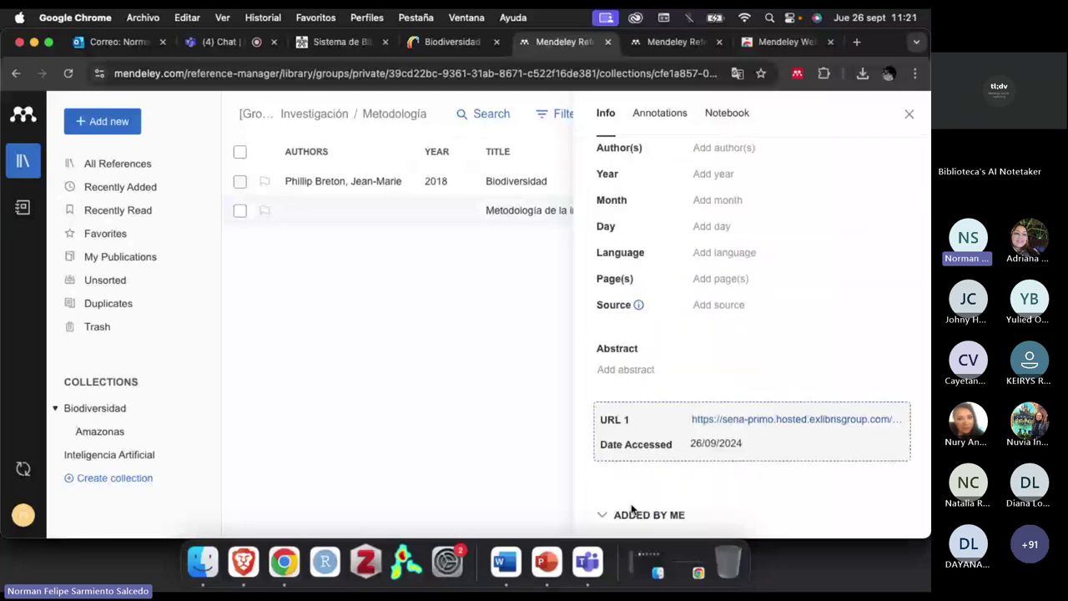
{"action": "scroll", "coordinate": [712, 431], "scroll_direction": "up", "scroll_amount": 4}
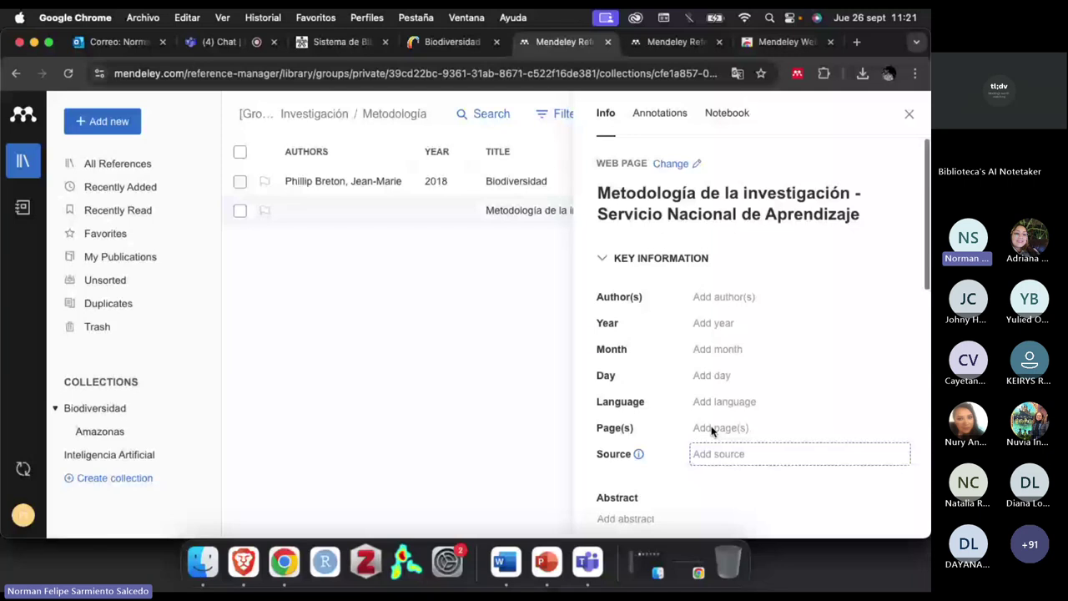
{"action": "left_click", "coordinate": [909, 115]}
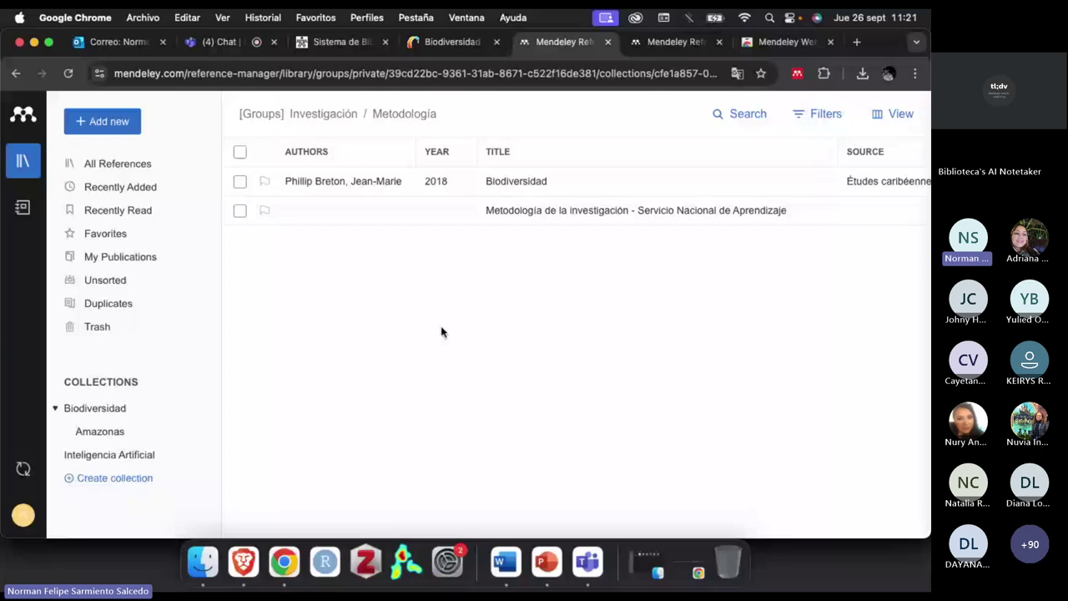
- View the "Biodiversidad" record in the SENA catalogue and the blank Word document with Mendeley Cite, returning to the catalogue record in Chrome
{"action": "left_click", "coordinate": [446, 43]}
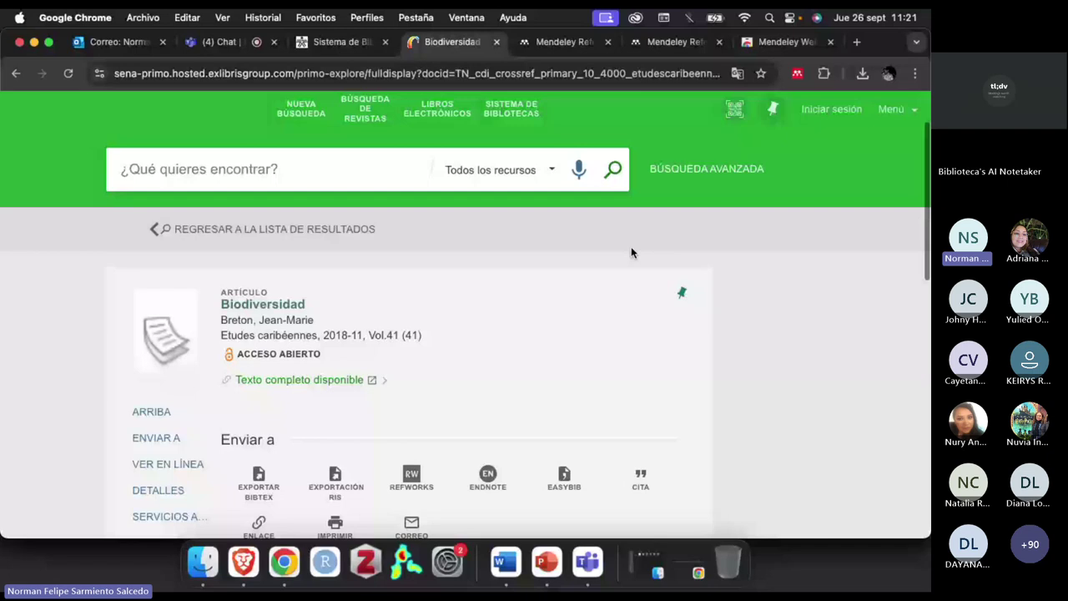
{"action": "scroll", "coordinate": [848, 360], "scroll_direction": "up", "scroll_amount": 2}
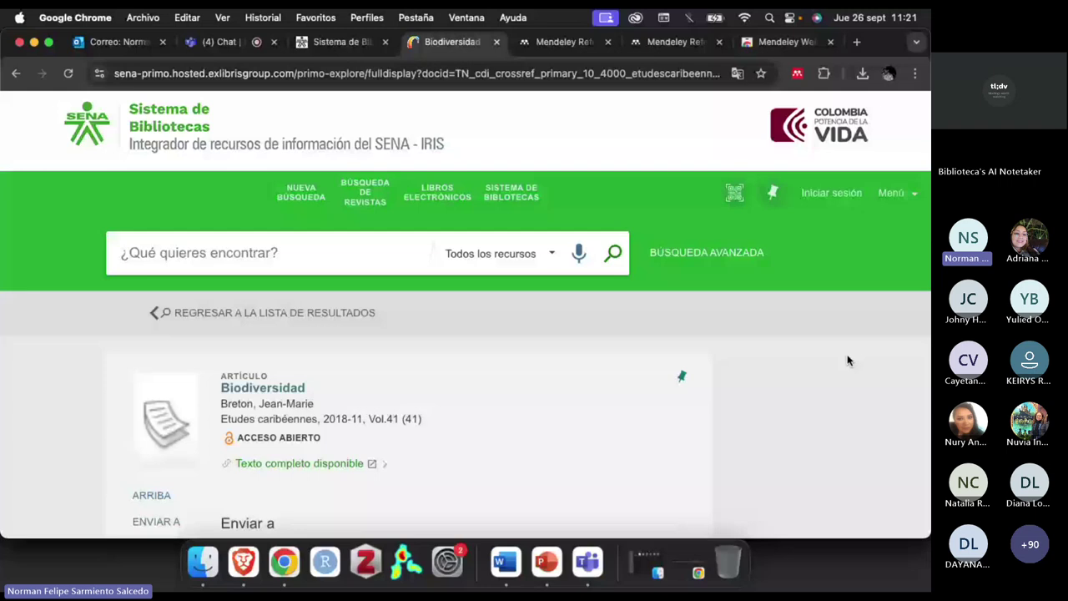
{"action": "key", "text": "super+Tab"}
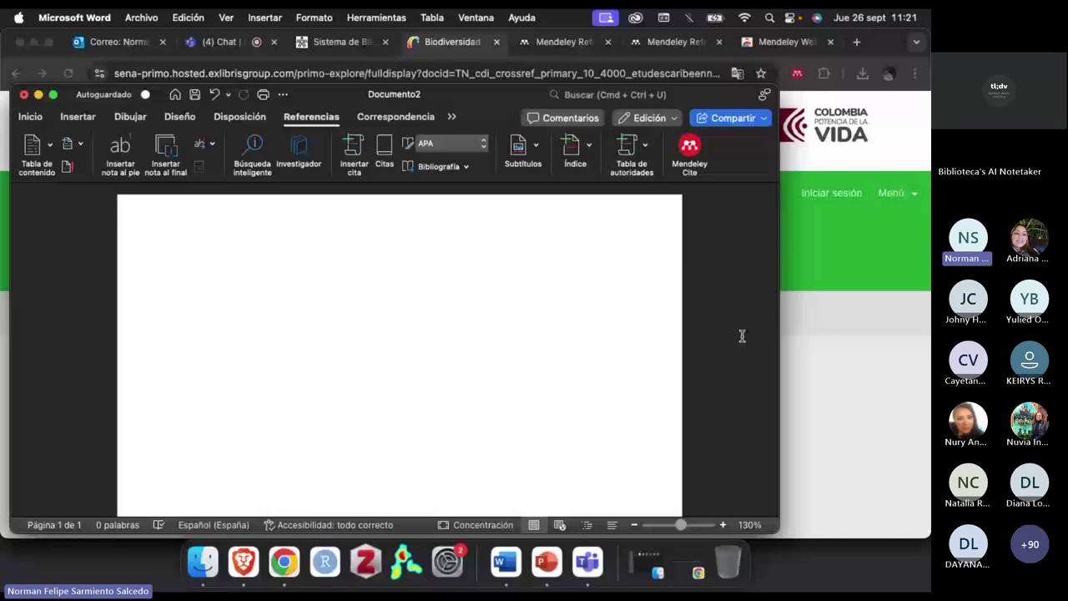
{"action": "key", "text": "super+Tab"}
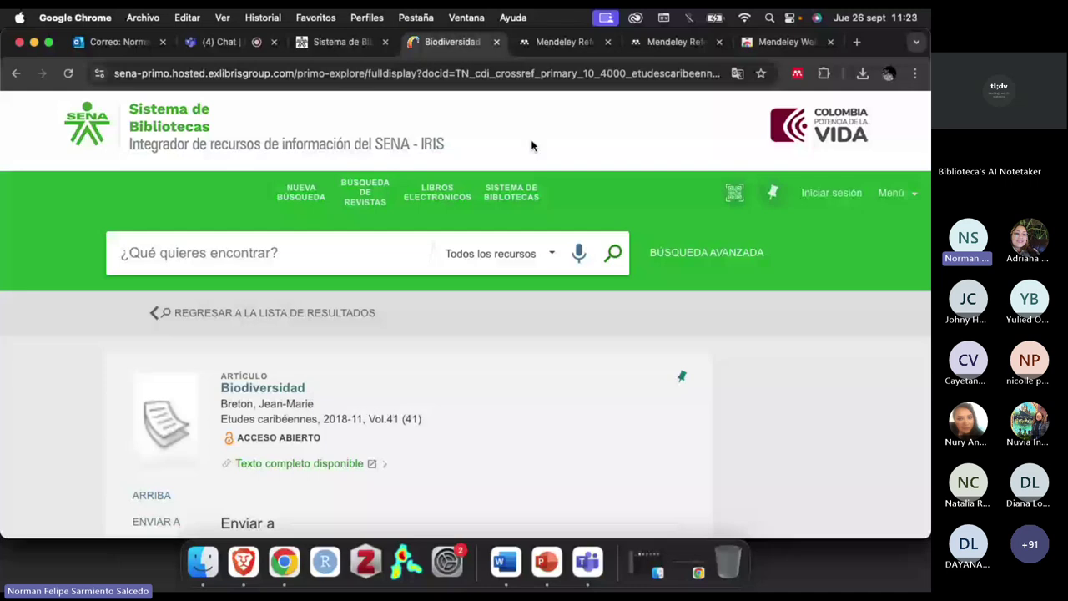
- Return to the Mendeley library, review the "Biodiversidad" reference's key information, URL and collection, and close its details
{"action": "key", "text": "ctrl+Tab"}
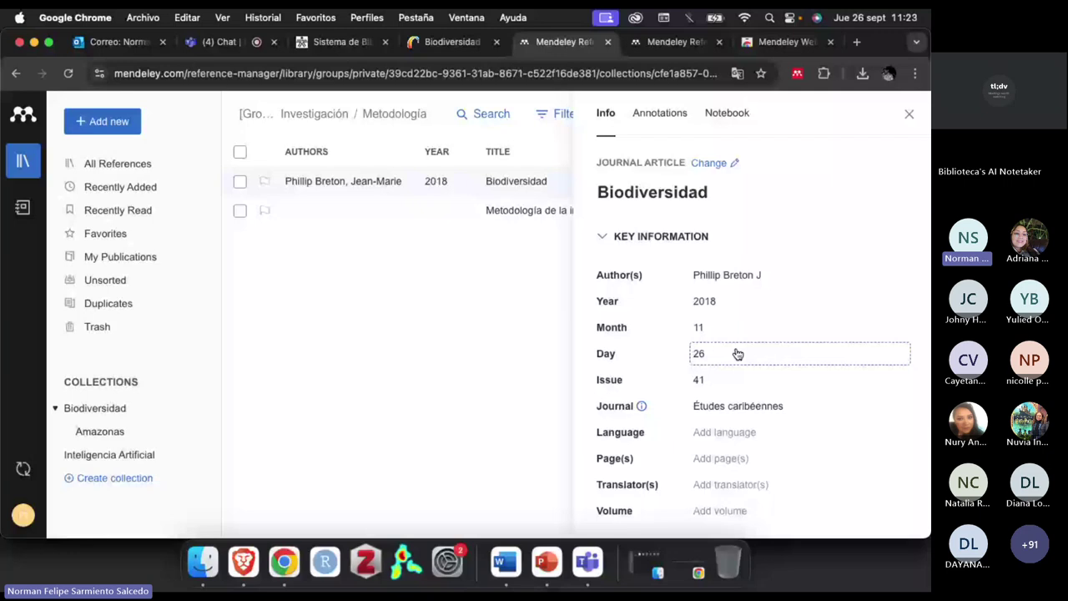
{"action": "scroll", "coordinate": [751, 351], "scroll_direction": "down", "scroll_amount": 10}
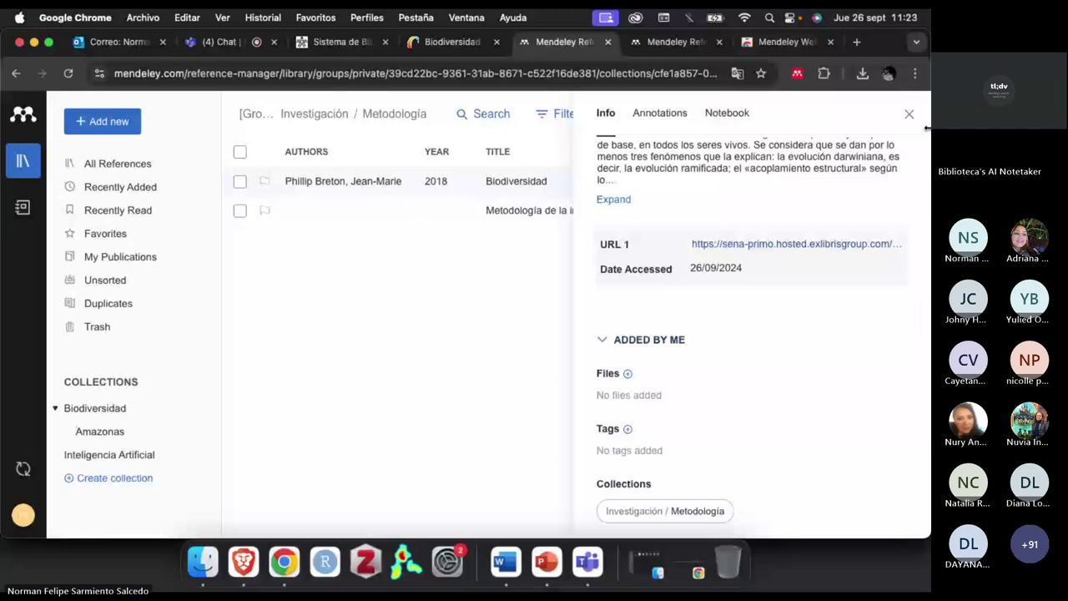
{"action": "left_click", "coordinate": [909, 113]}
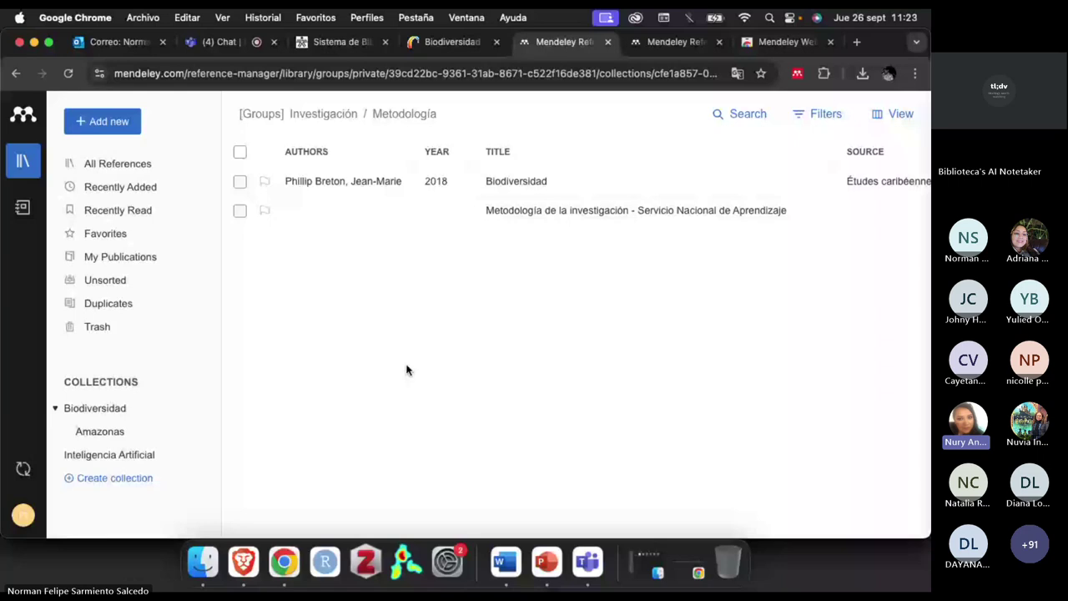
- View the Ex Libris "Export to Mendeley" documentation linked in the Teams meeting chat, dismiss its translation offer, and return to the "Biodiversidad" catalogue record
{"action": "left_click", "coordinate": [220, 42]}
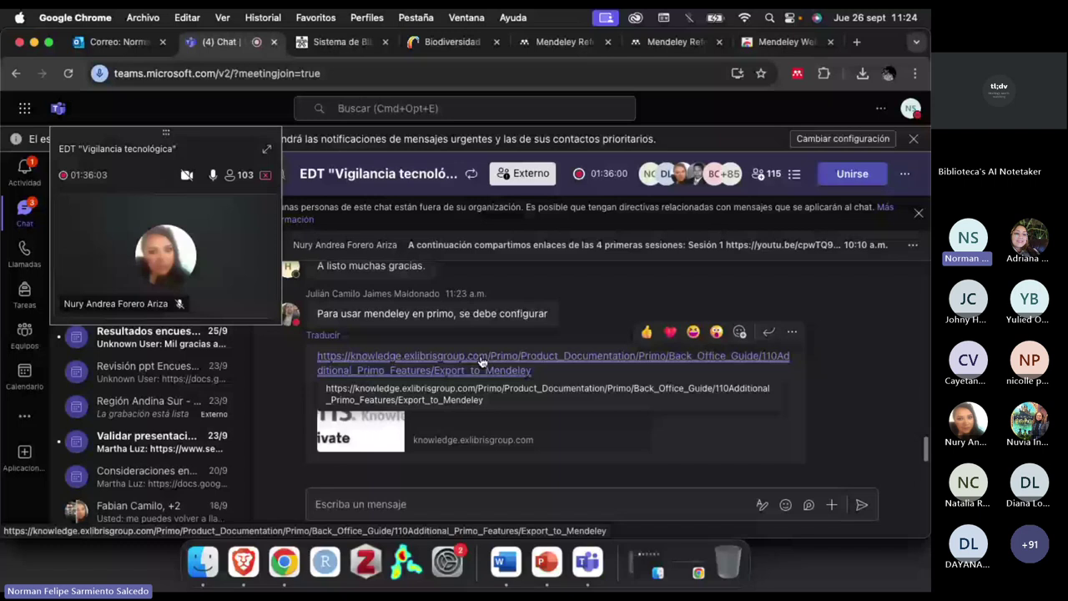
{"action": "left_click", "coordinate": [482, 362]}
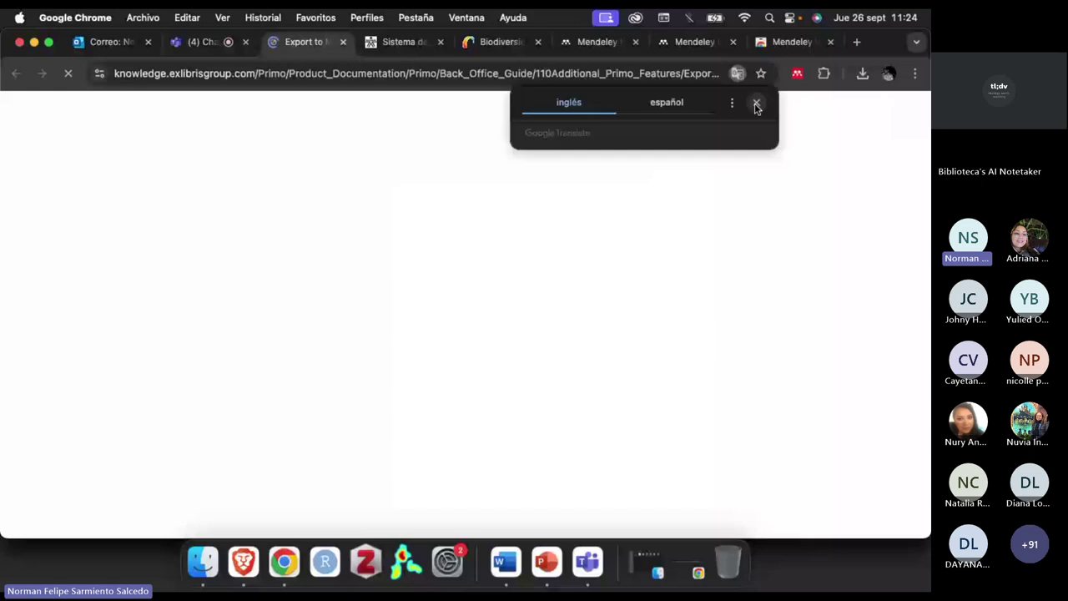
{"action": "left_click", "coordinate": [756, 105]}
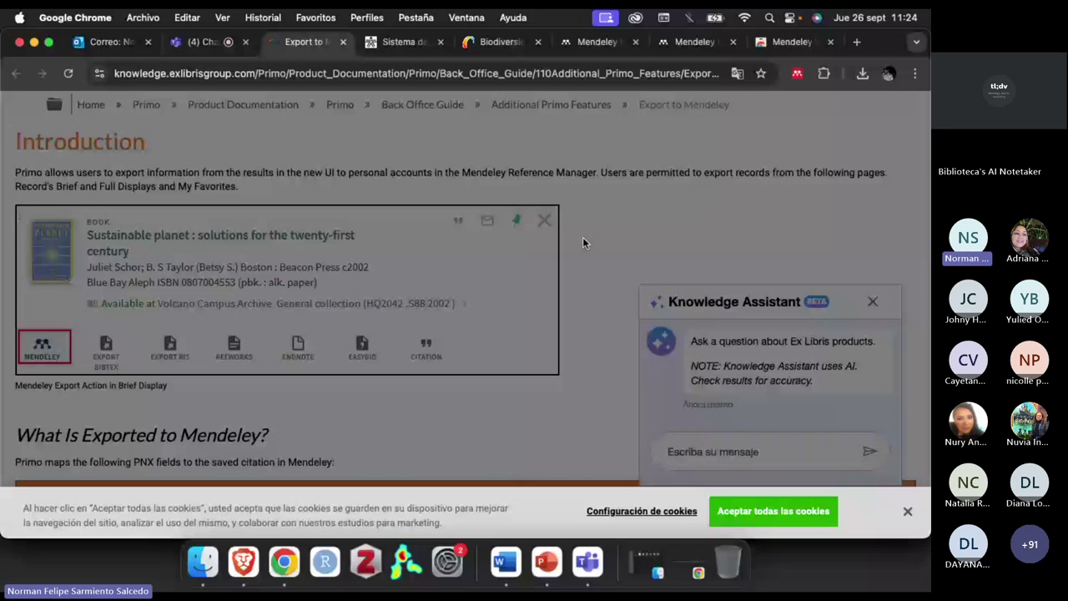
{"action": "key", "text": "super+9"}
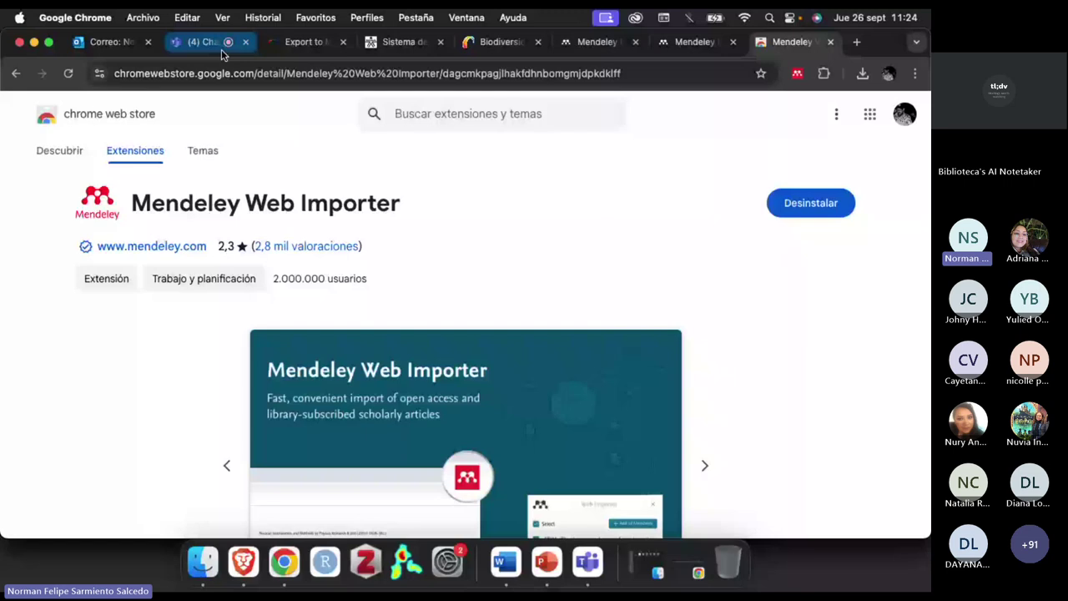
{"action": "key", "text": "super+5"}
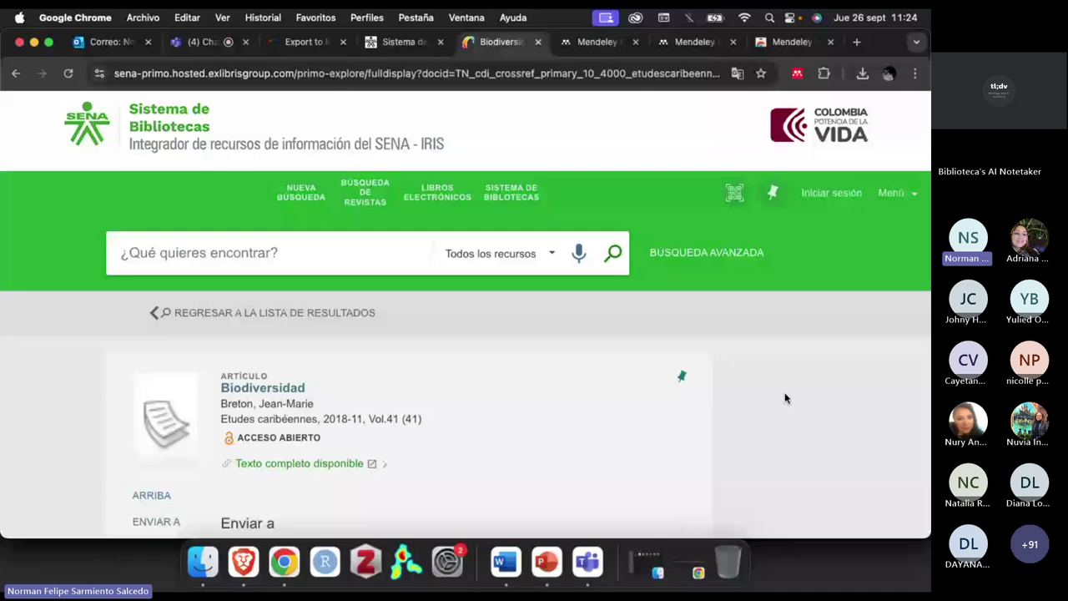
- Open Google Académico in a new browser tab and search it for "biodiversidad"
{"action": "left_click", "coordinate": [856, 42]}
{"action": "type", "text": "f"}
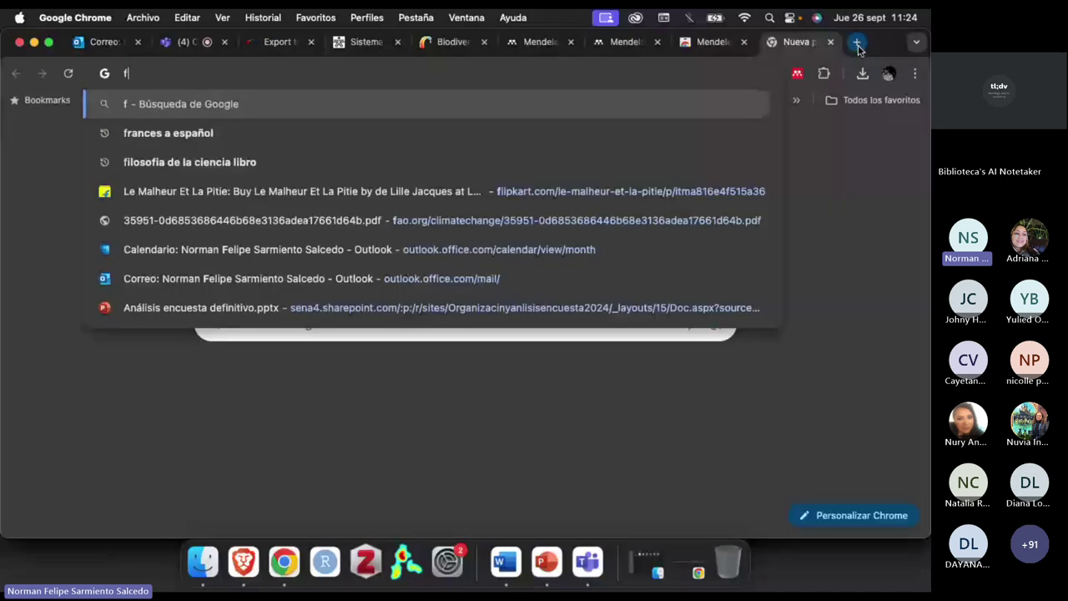
{"action": "key", "text": "BackSpace"}
{"action": "type", "text": "google traductor"}
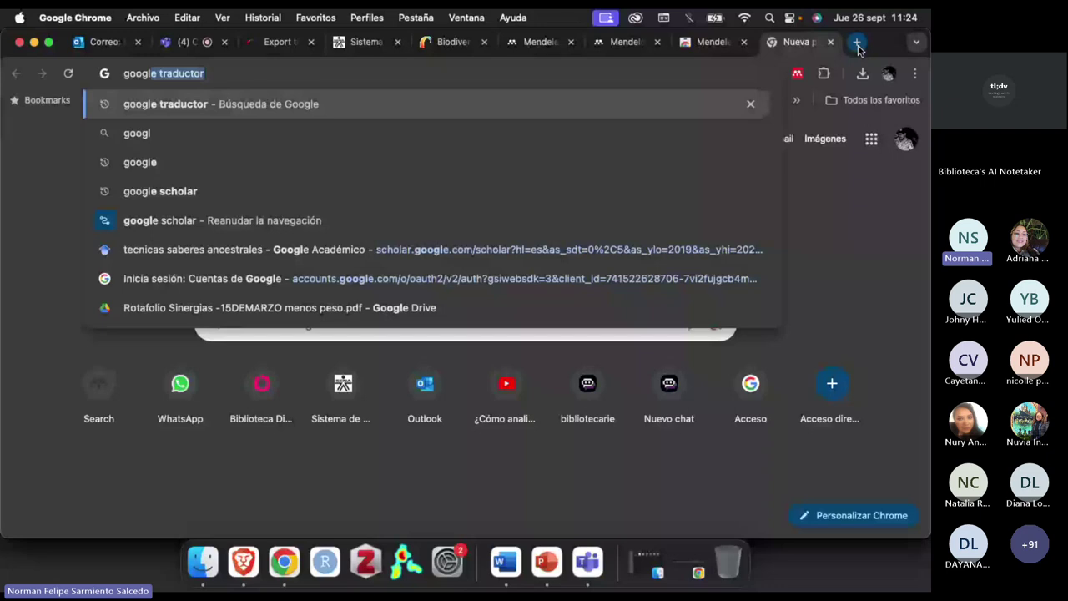
{"action": "left_click", "coordinate": [468, 242]}
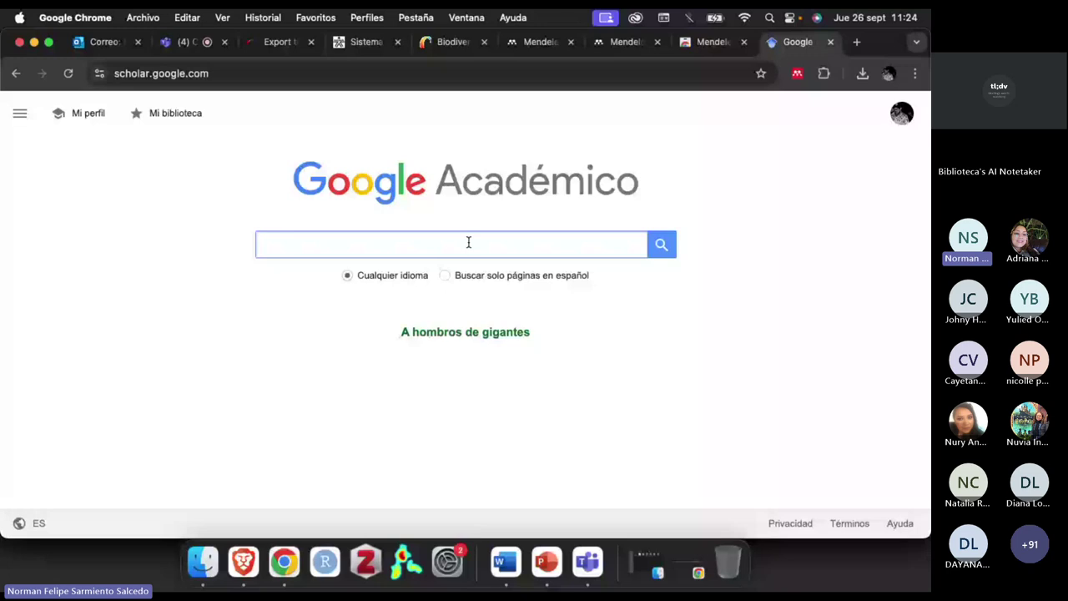
{"action": "type", "text": "biodiversidad"}
{"action": "key", "text": "Return"}
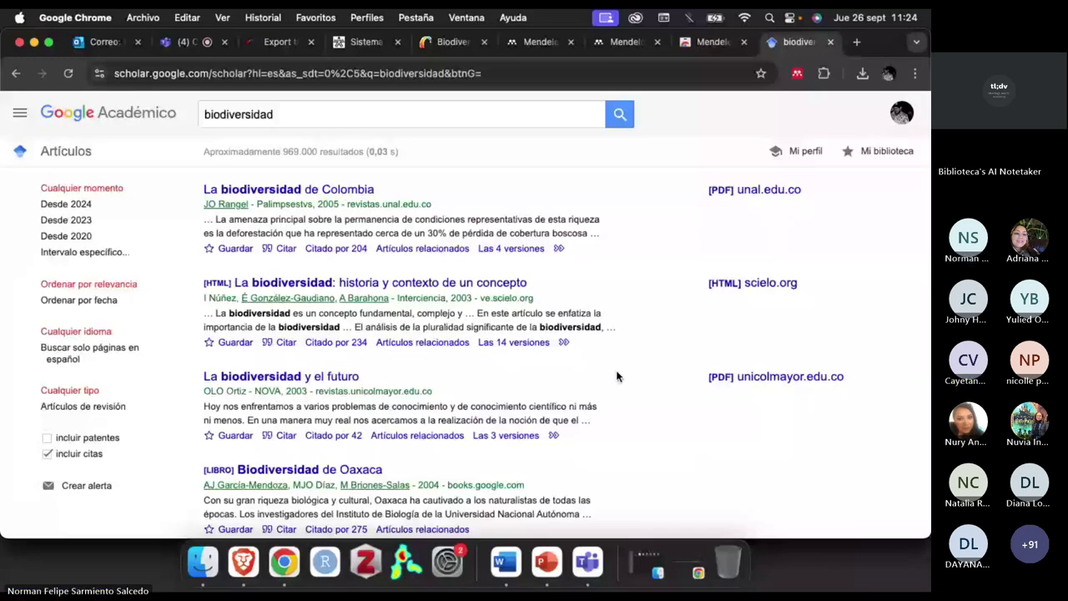
- Open the article "La biodiversidad de Colombia" from the search results and view its Palimpsestvs journal page
{"action": "scroll", "coordinate": [427, 443], "scroll_direction": "down", "scroll_amount": 1}
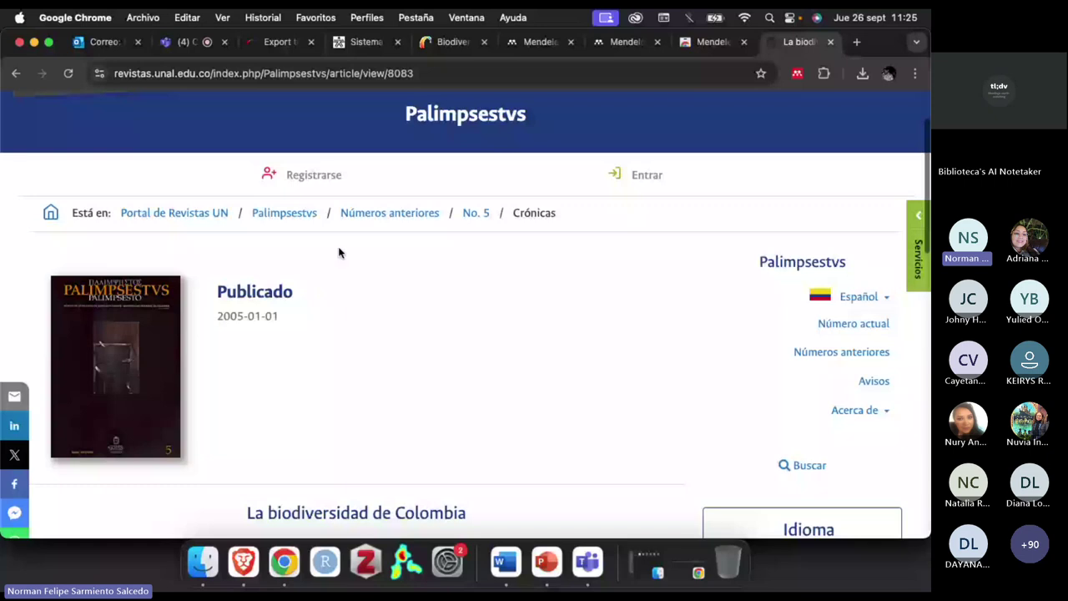
{"action": "scroll", "coordinate": [339, 253], "scroll_direction": "up", "scroll_amount": 2}
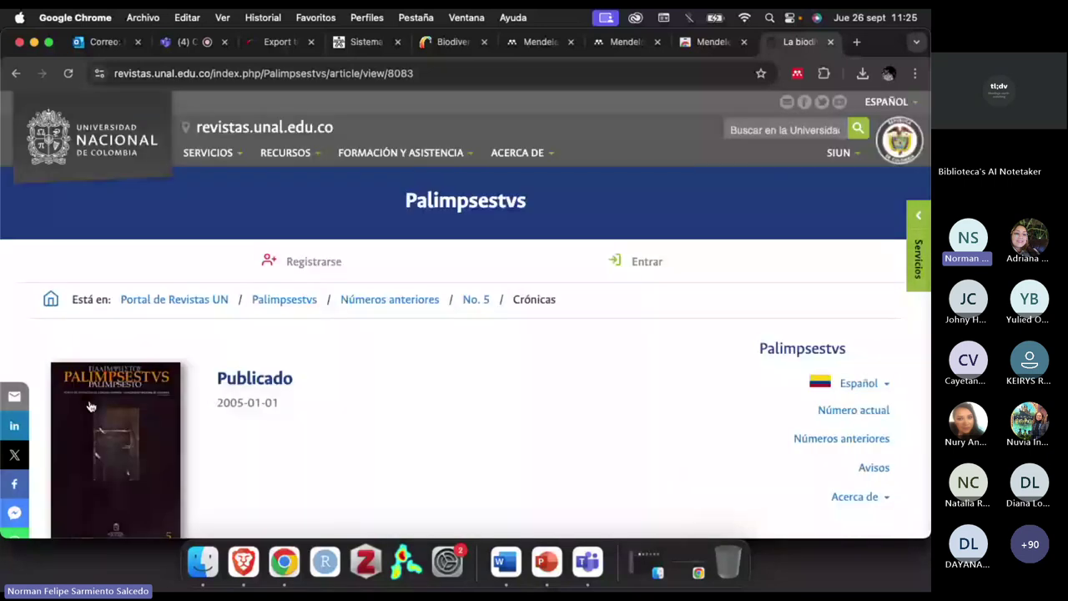